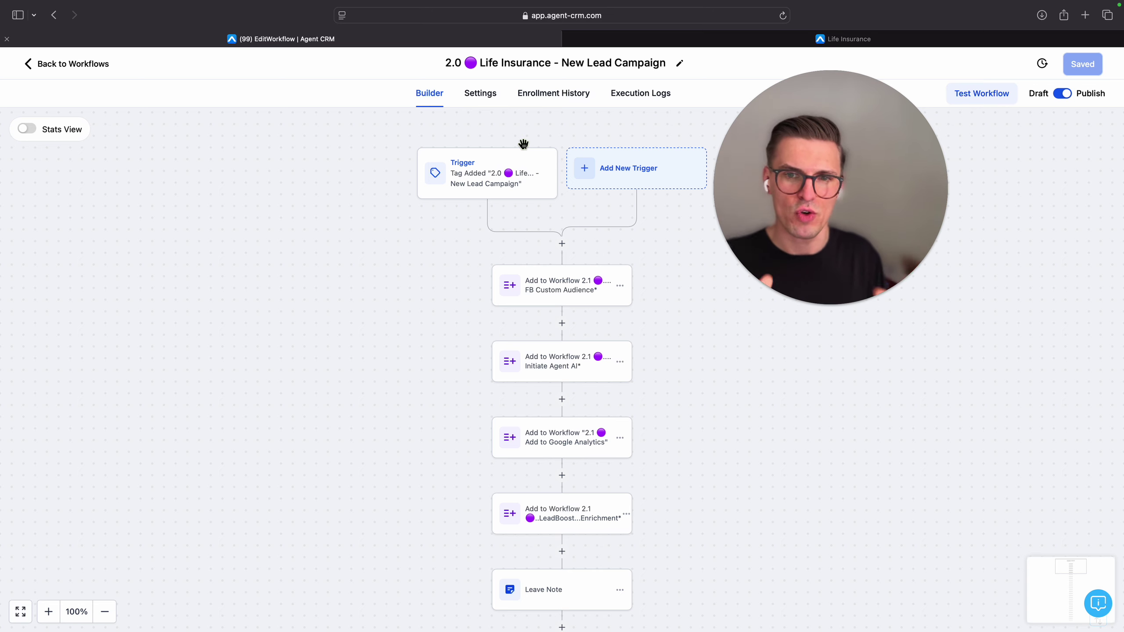
Leave the workflow editor and browse the Branning Bundles in the Click & Play Assets library
{"action": "left_click", "coordinate": [96, 66]}
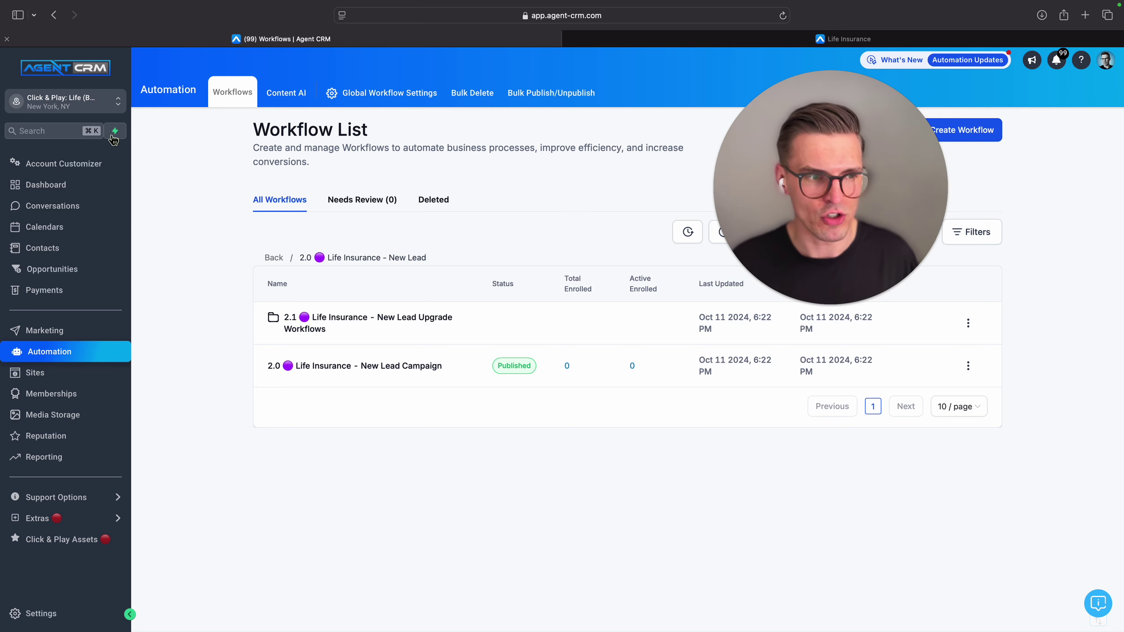
{"action": "left_click", "coordinate": [92, 548]}
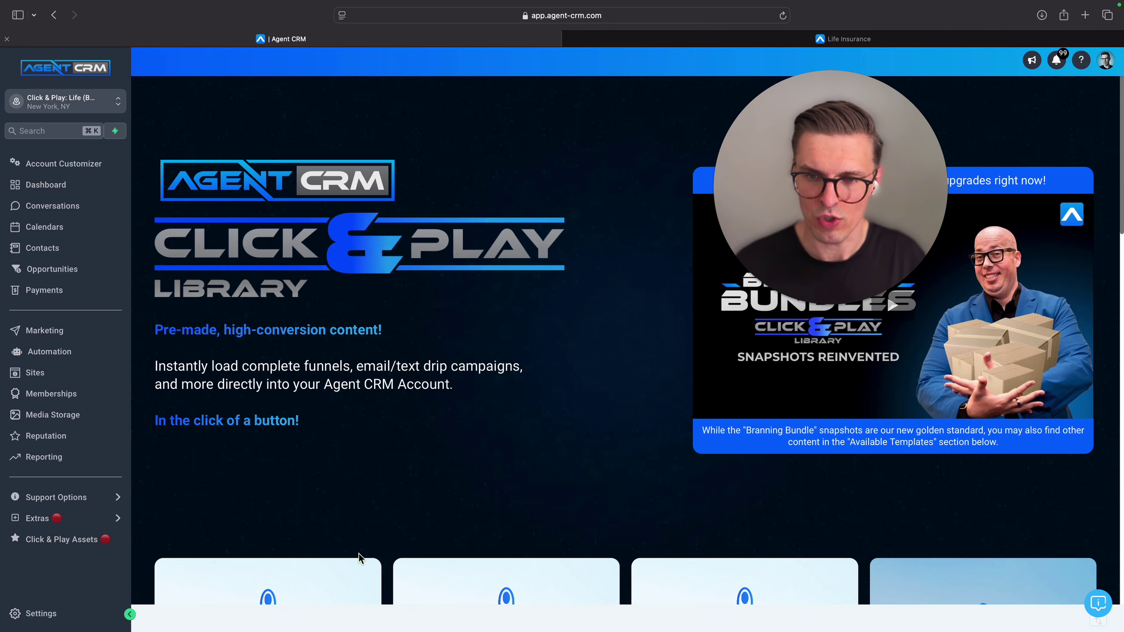
{"action": "scroll", "coordinate": [358, 554], "scroll_direction": "down", "scroll_amount": 3}
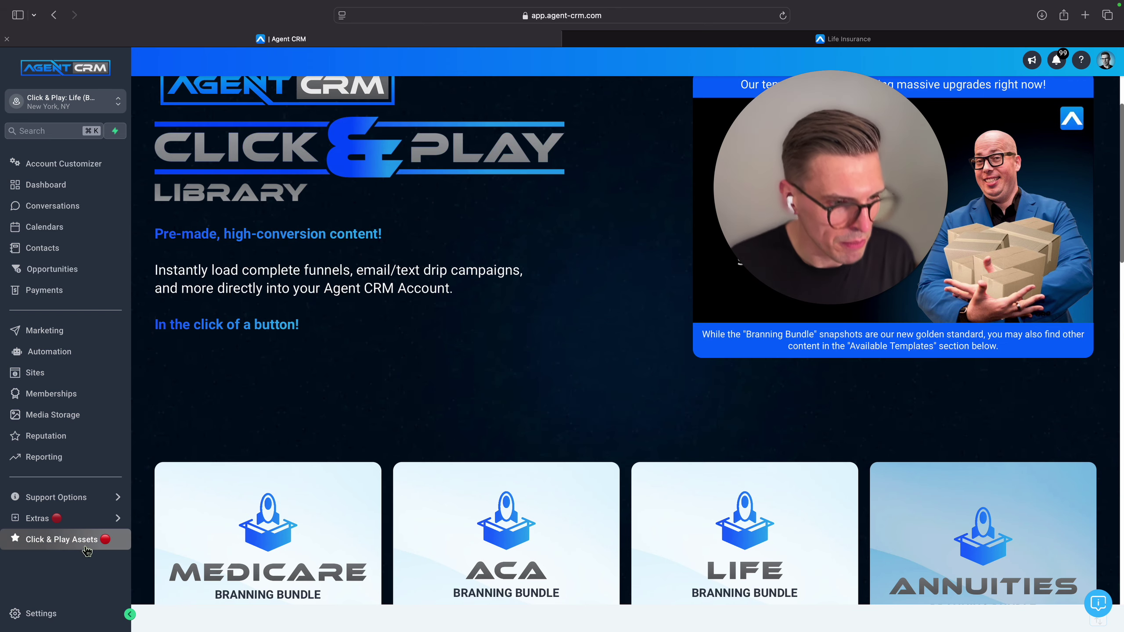
{"action": "scroll", "coordinate": [559, 367], "scroll_direction": "down", "scroll_amount": 3}
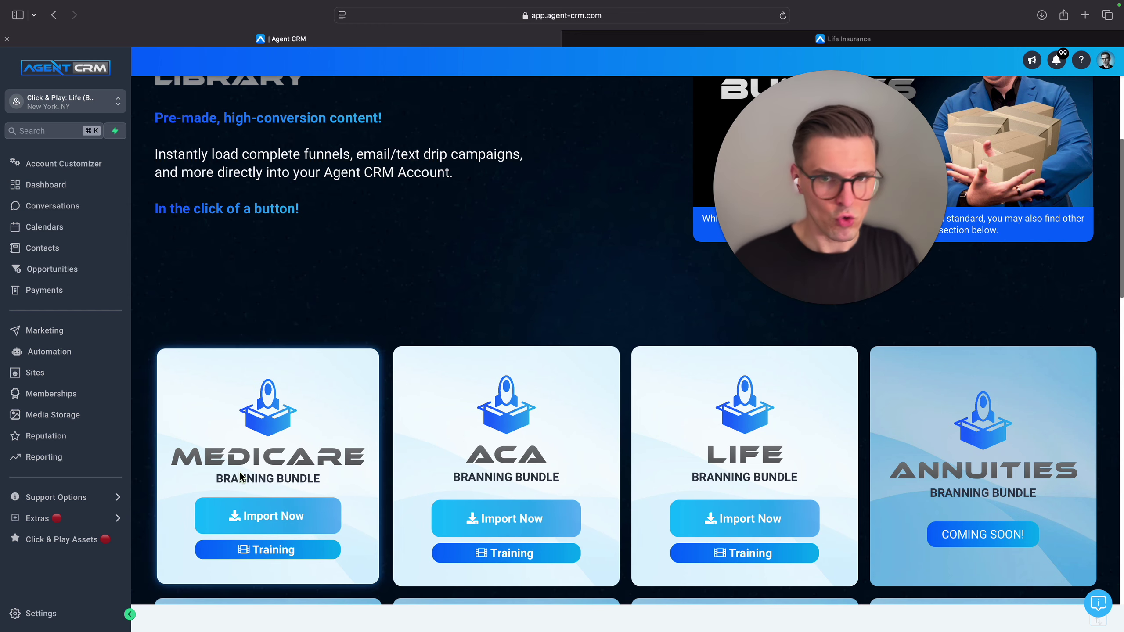
Browse the "1. Life Insurance Assets (Branning Bundle)" automation folder and open its "1.0 Life Insurance - Lead Generation" subfolder
{"action": "left_click", "coordinate": [49, 351]}
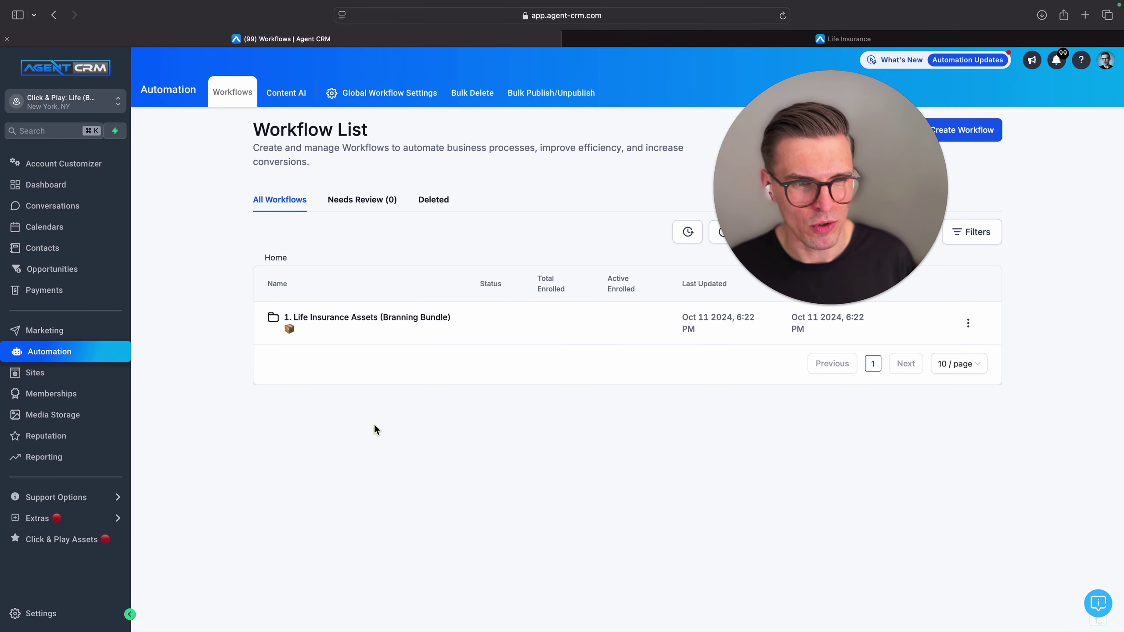
{"action": "left_click", "coordinate": [363, 318]}
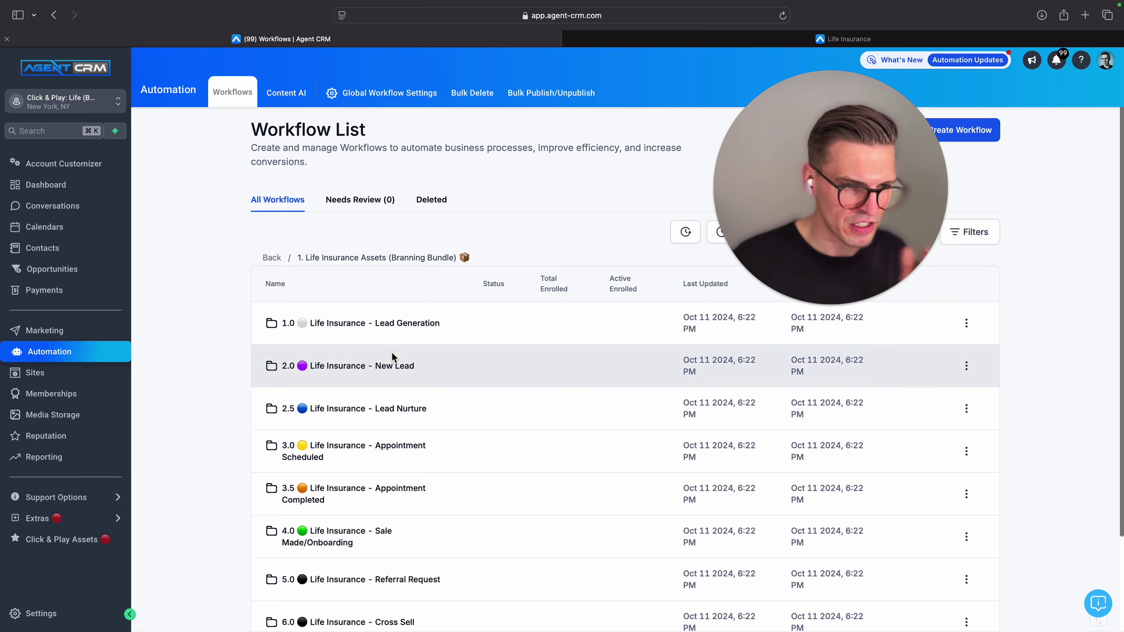
{"action": "scroll", "coordinate": [390, 354], "scroll_direction": "down", "scroll_amount": 5}
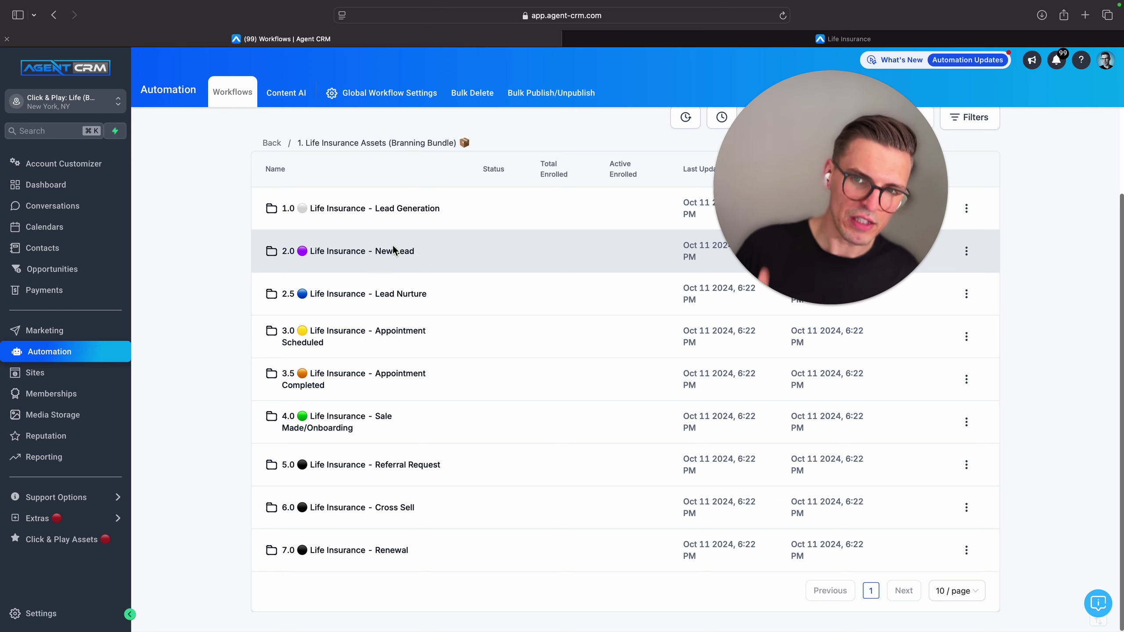
{"action": "left_click", "coordinate": [409, 209]}
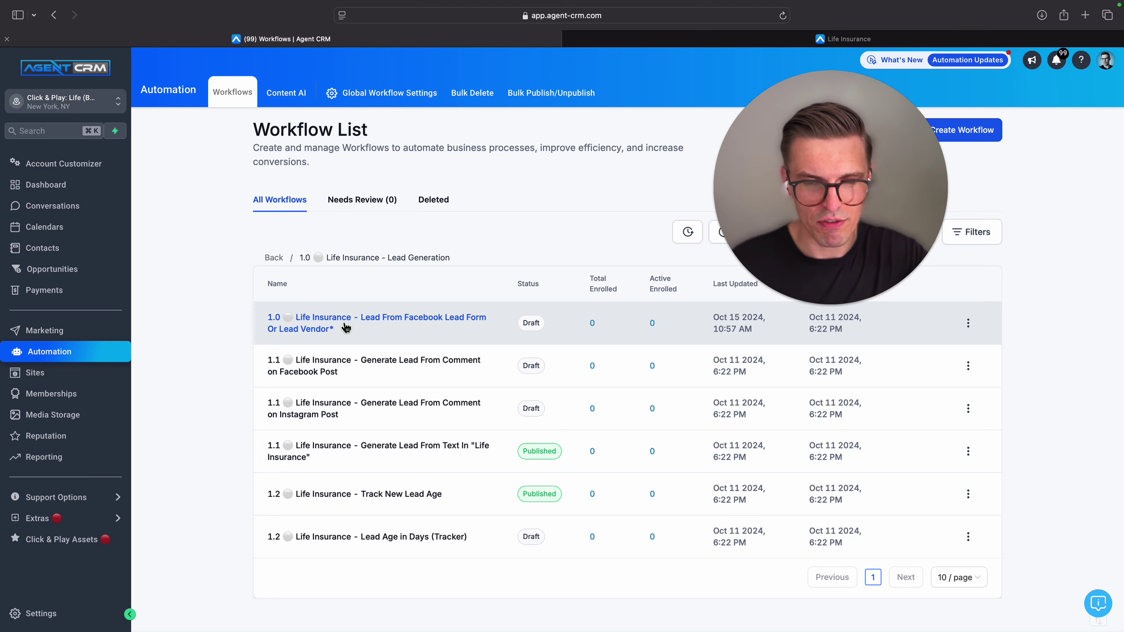
Return to the parent folder and open the "2.0 Life Insurance - New Lead Campaign" workflow from the "2.0 Life Insurance - New Lead" folder
{"action": "left_click", "coordinate": [274, 259]}
{"action": "left_click", "coordinate": [339, 369]}
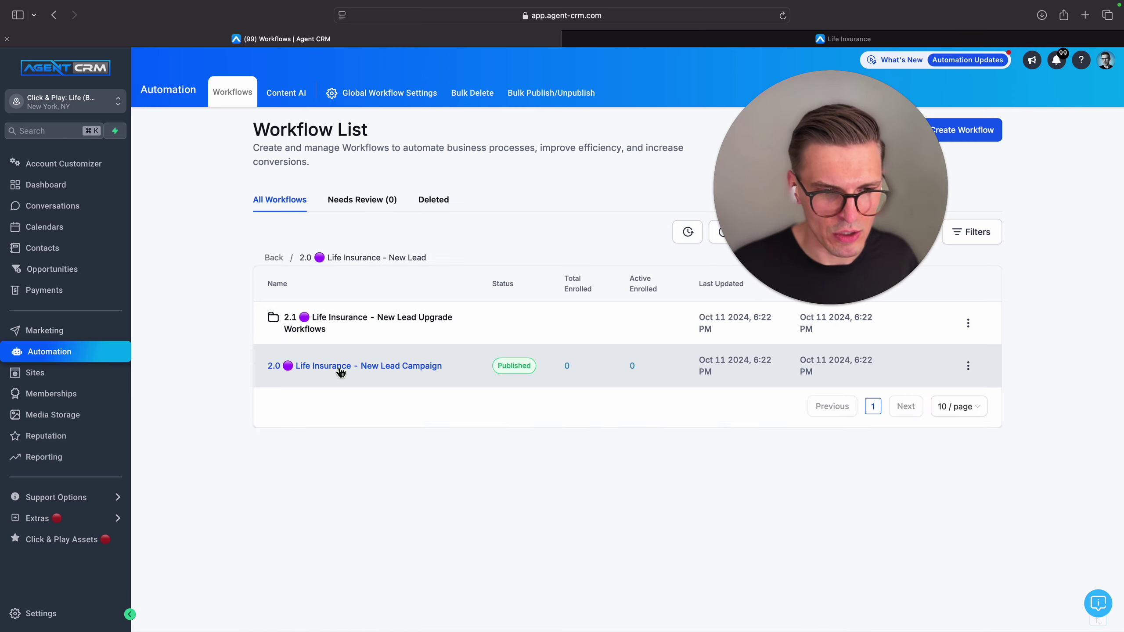
{"action": "left_click", "coordinate": [341, 366]}
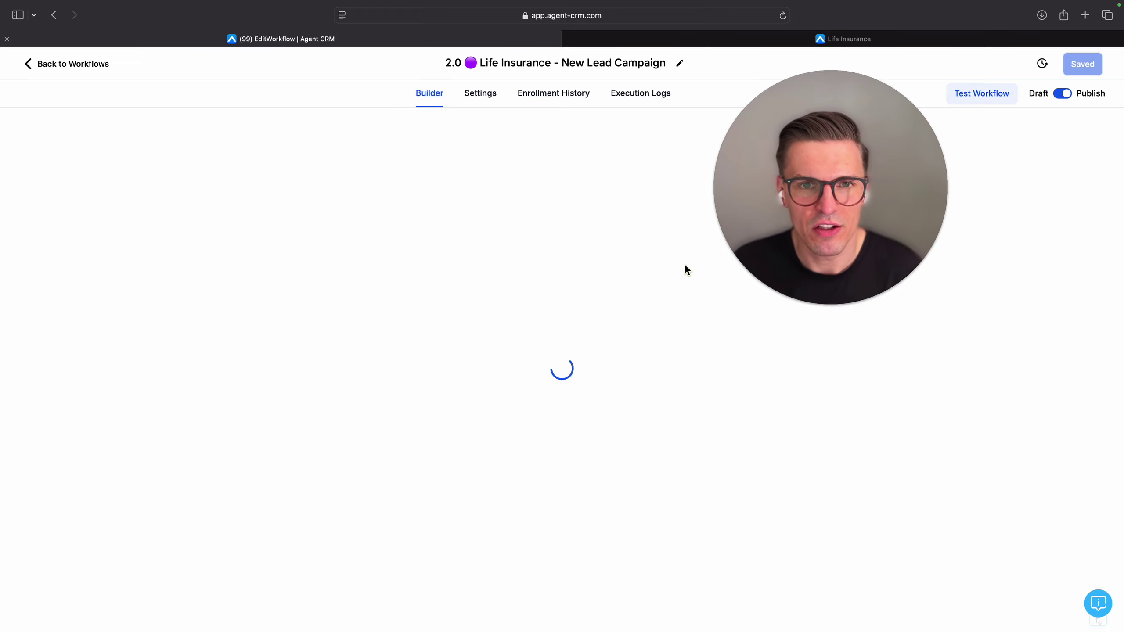
{"action": "left_click_drag", "start_coordinate": [801, 209], "coordinate": [911, 272]}
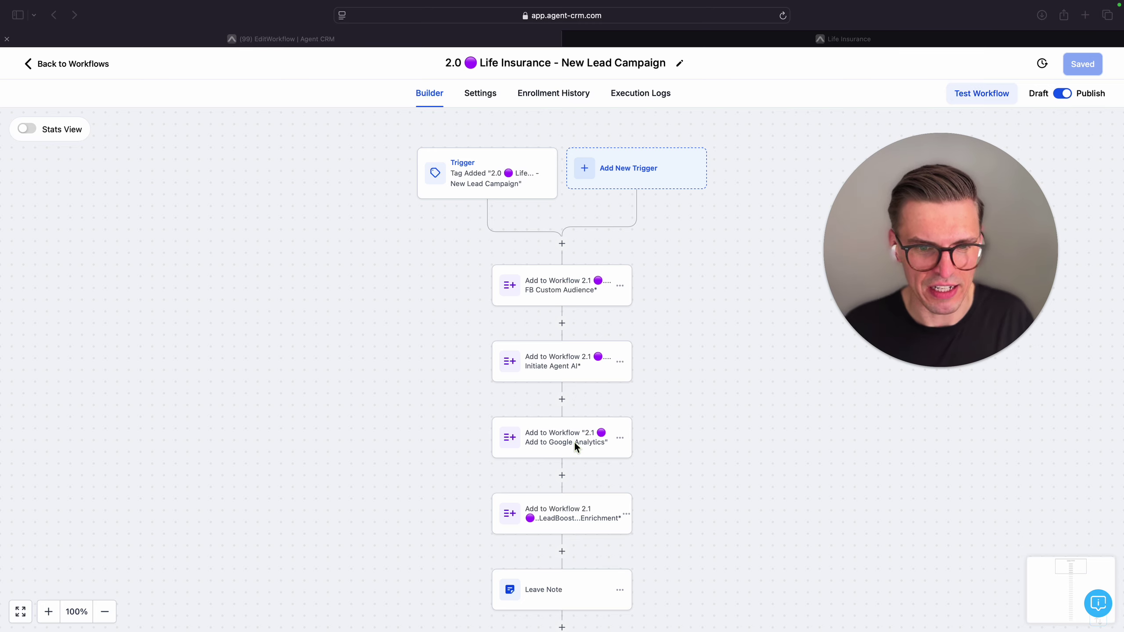
Review the campaign's opening add-to-workflow actions and the Leave Note action's text, closing the note without saving
{"action": "scroll", "coordinate": [575, 442], "scroll_direction": "down", "scroll_amount": 1}
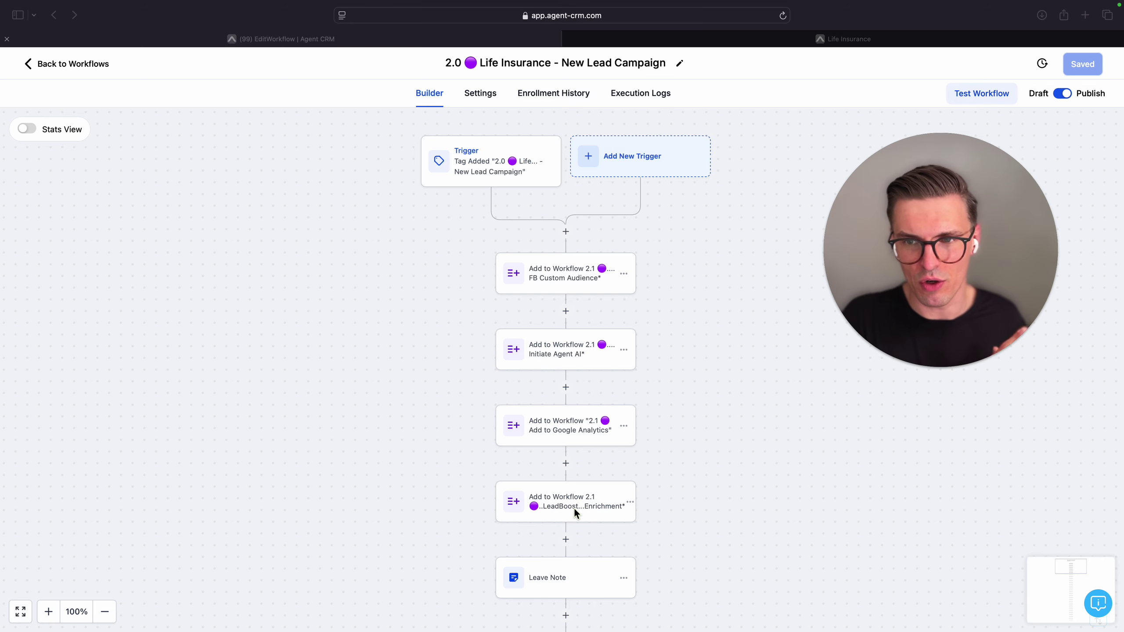
{"action": "scroll", "coordinate": [574, 508], "scroll_direction": "down", "scroll_amount": 5}
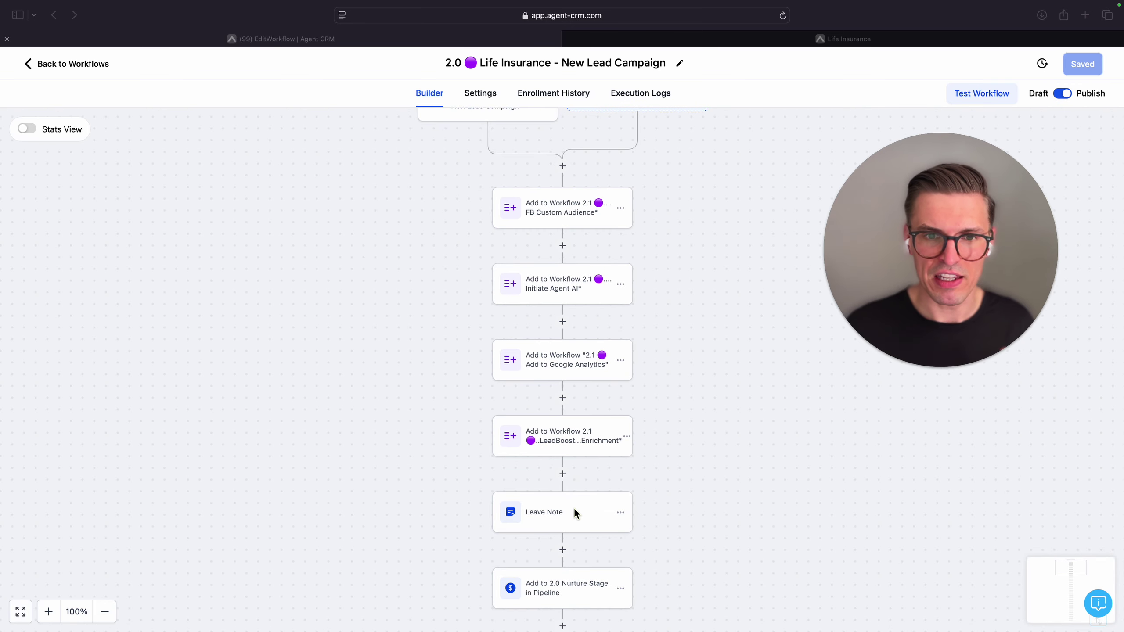
{"action": "scroll", "coordinate": [575, 508], "scroll_direction": "up", "scroll_amount": 5}
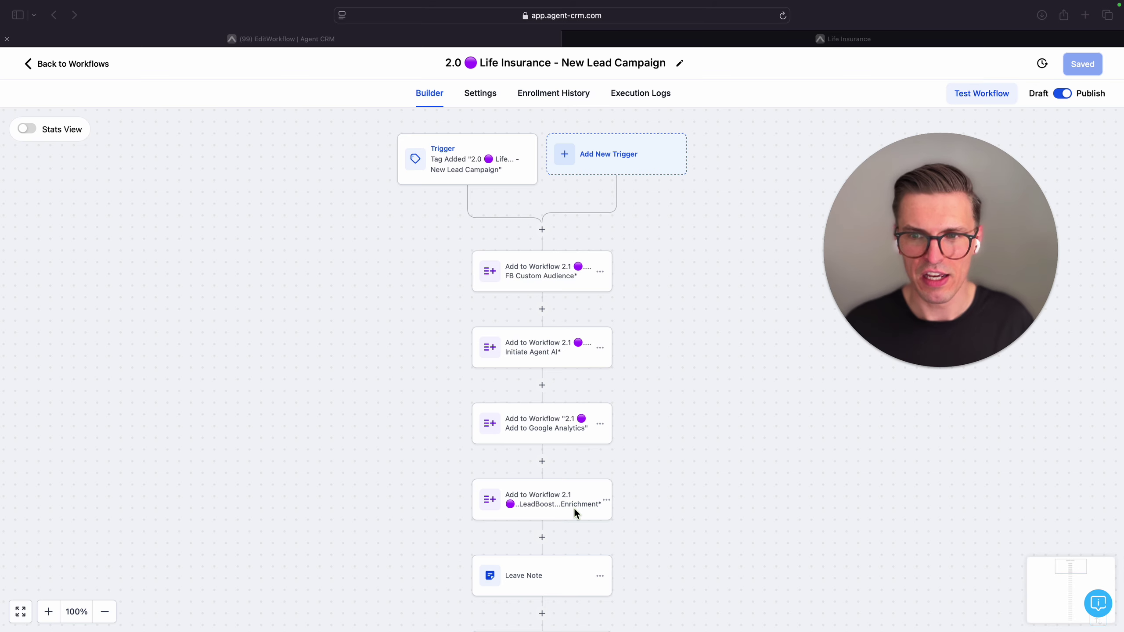
{"action": "scroll", "coordinate": [574, 509], "scroll_direction": "down", "scroll_amount": 5}
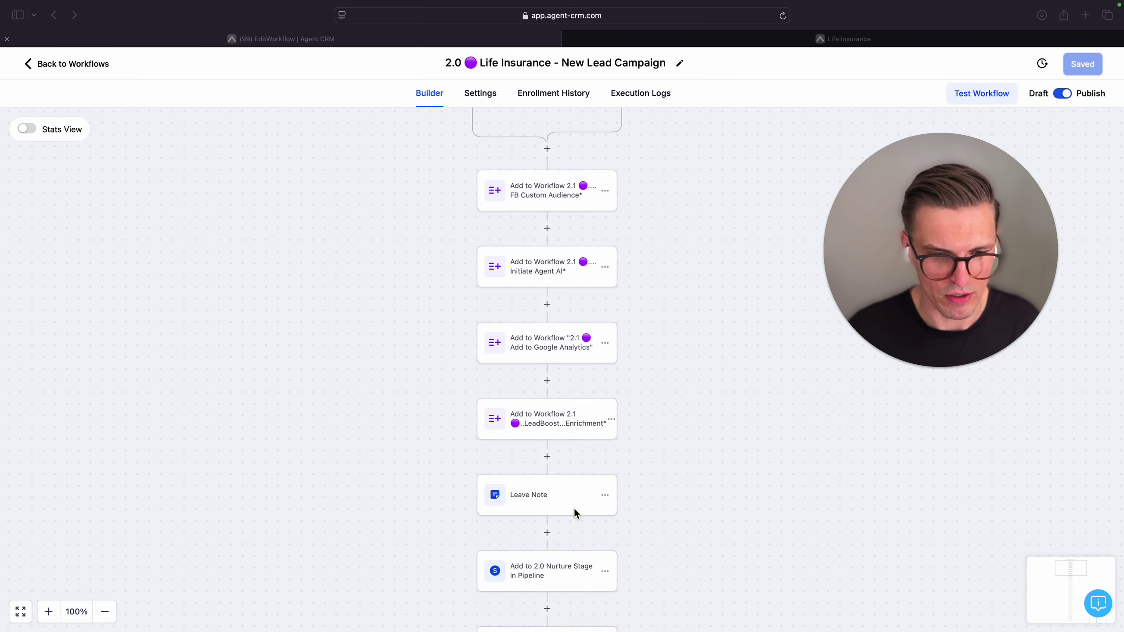
{"action": "left_click", "coordinate": [542, 498]}
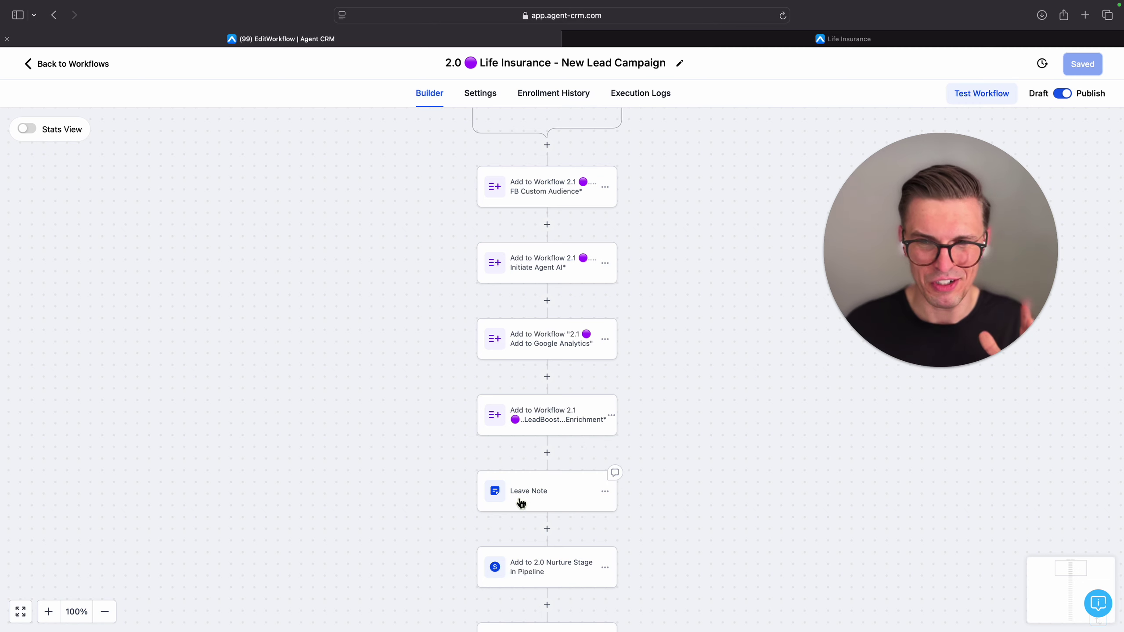
{"action": "left_click", "coordinate": [521, 502]}
{"action": "left_click_drag", "start_coordinate": [920, 305], "coordinate": [386, 357]}
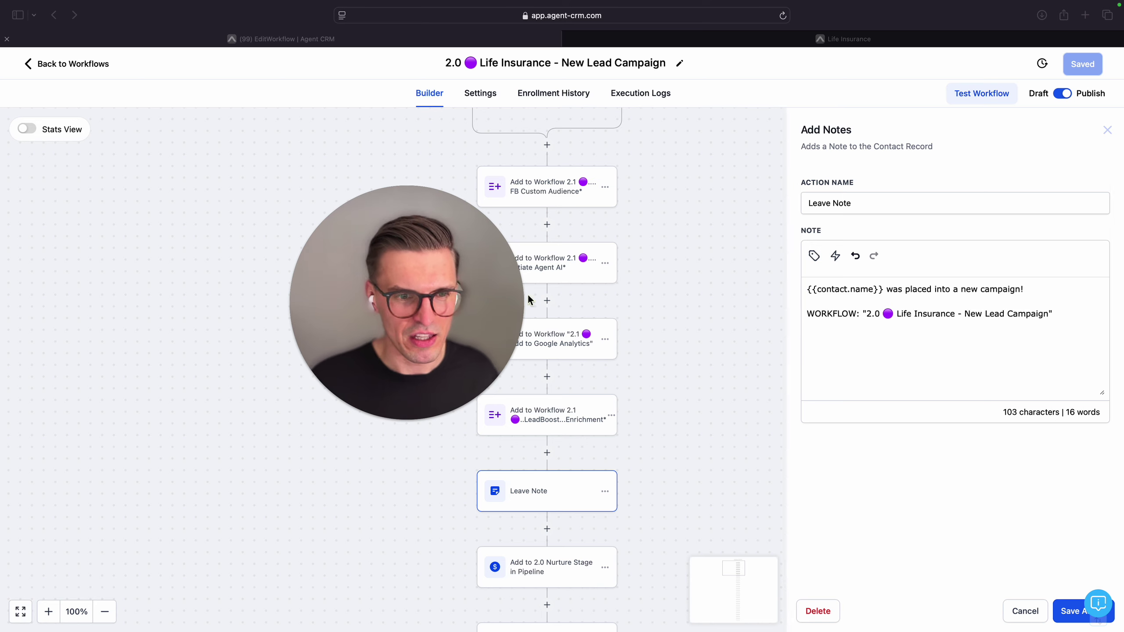
{"action": "left_click_drag", "start_coordinate": [517, 298], "coordinate": [345, 341]}
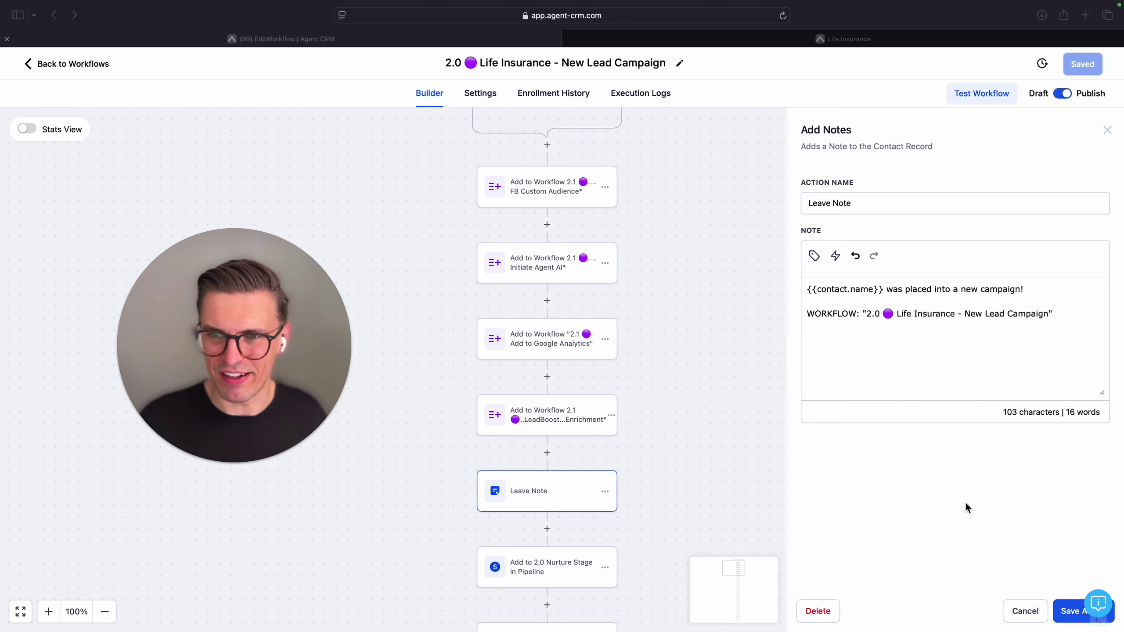
{"action": "left_click", "coordinate": [1012, 610]}
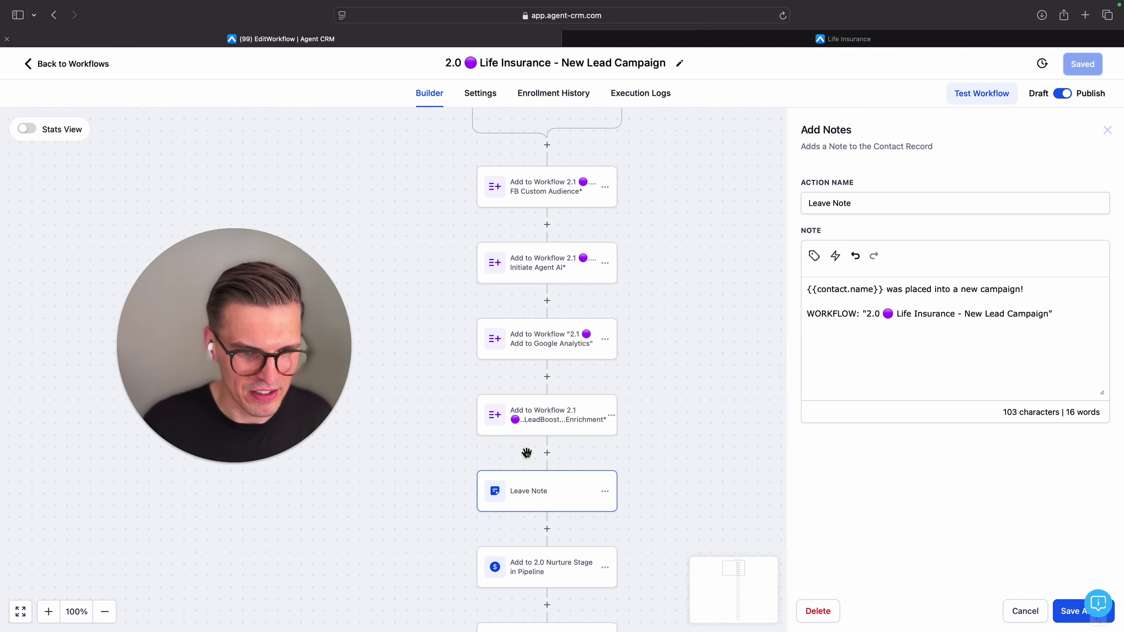
{"action": "scroll", "coordinate": [527, 455], "scroll_direction": "down", "scroll_amount": 2}
{"action": "left_click", "coordinate": [1026, 617]}
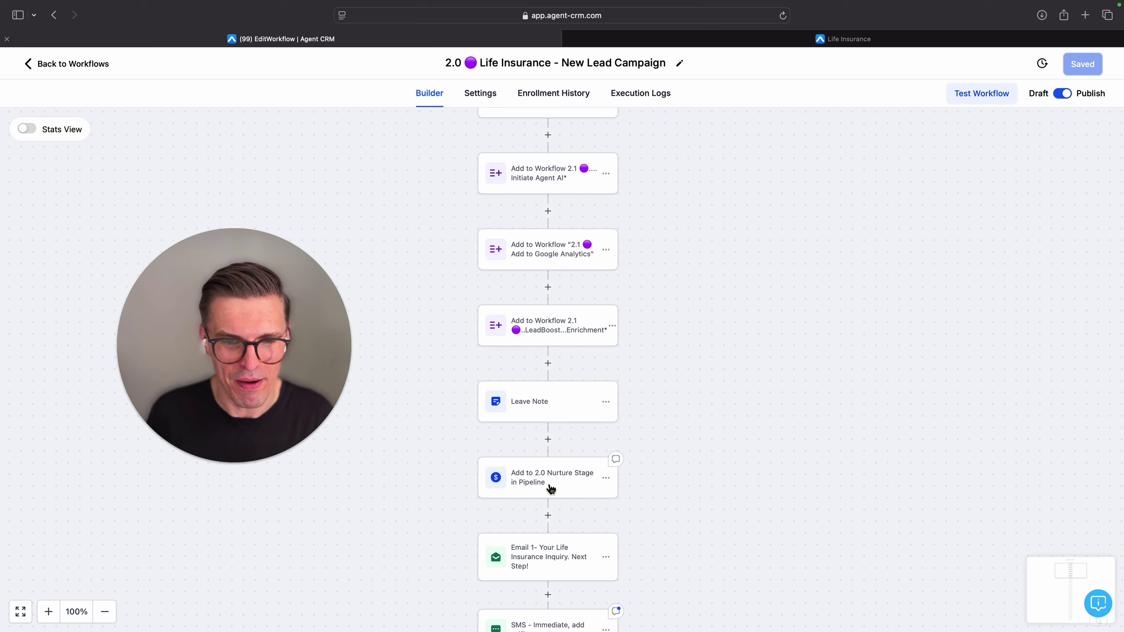
Open the "Email 1- Your Life Insurance Inquiry. Next Step!" action, preview its email template, and close the preview
{"action": "scroll", "coordinate": [551, 489], "scroll_direction": "down", "scroll_amount": 5}
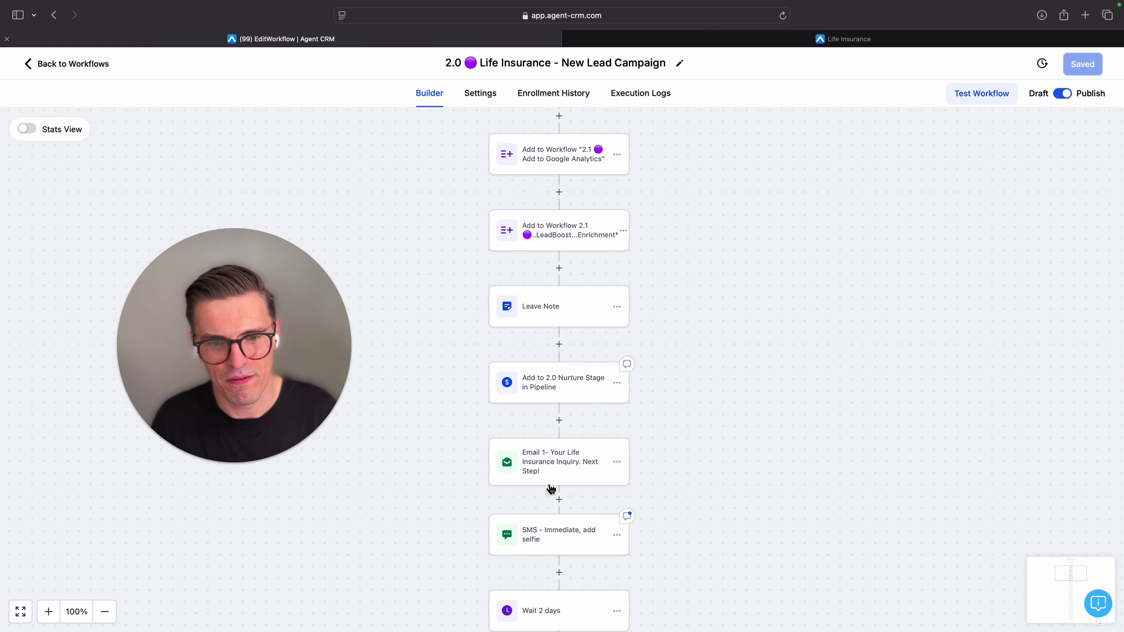
{"action": "left_click", "coordinate": [535, 441]}
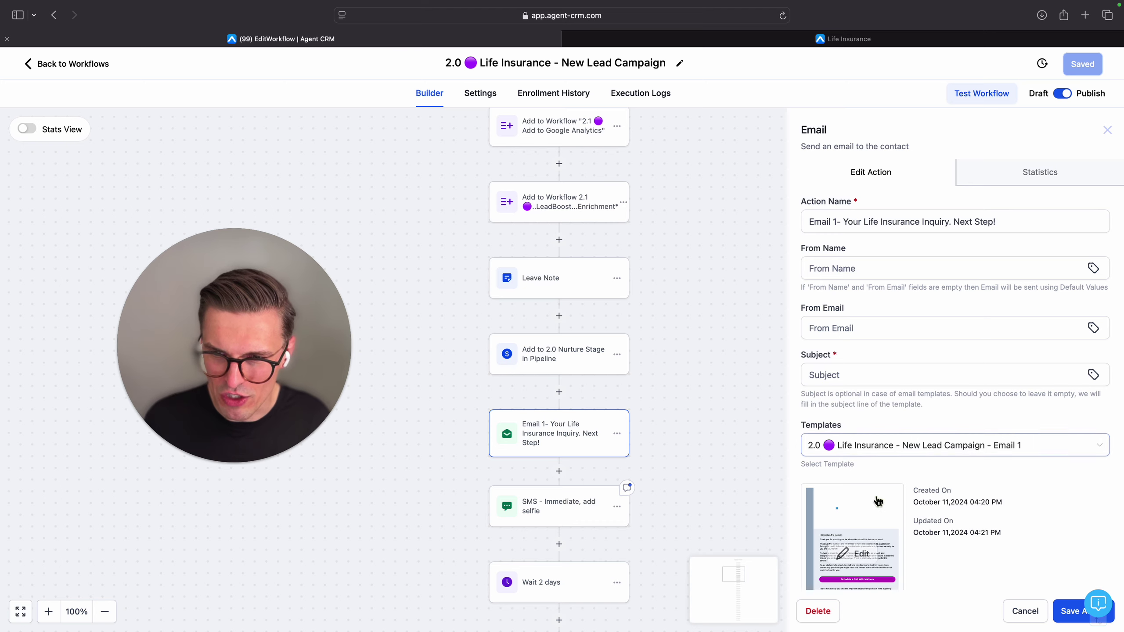
{"action": "scroll", "coordinate": [885, 460], "scroll_direction": "down", "scroll_amount": 2}
{"action": "mouse_move", "coordinate": [855, 469]}
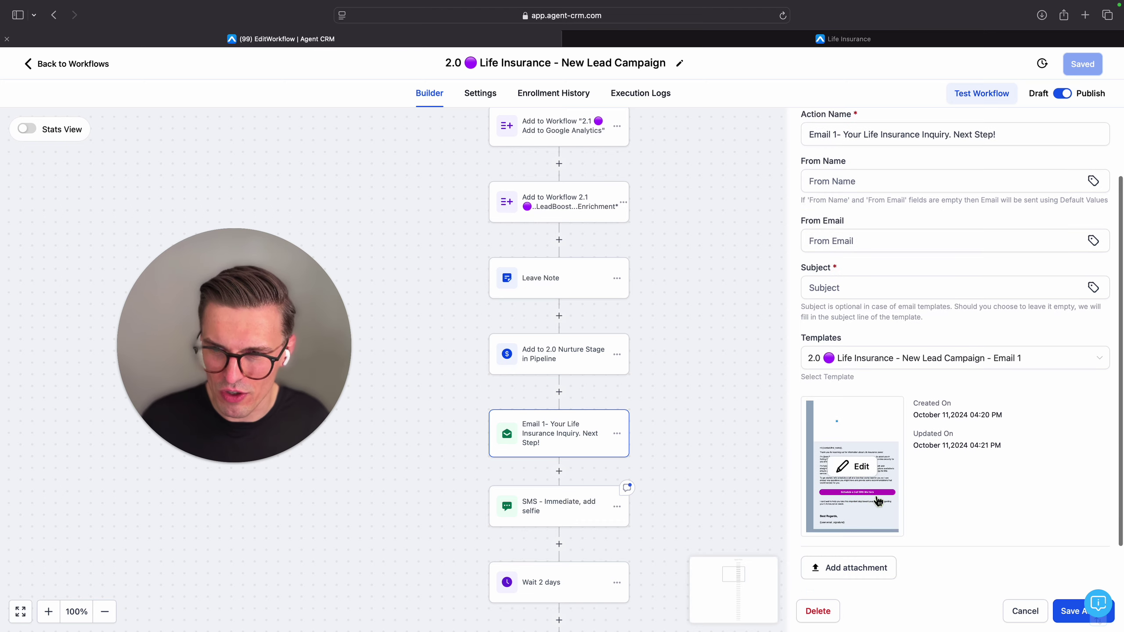
{"action": "left_click", "coordinate": [855, 468]}
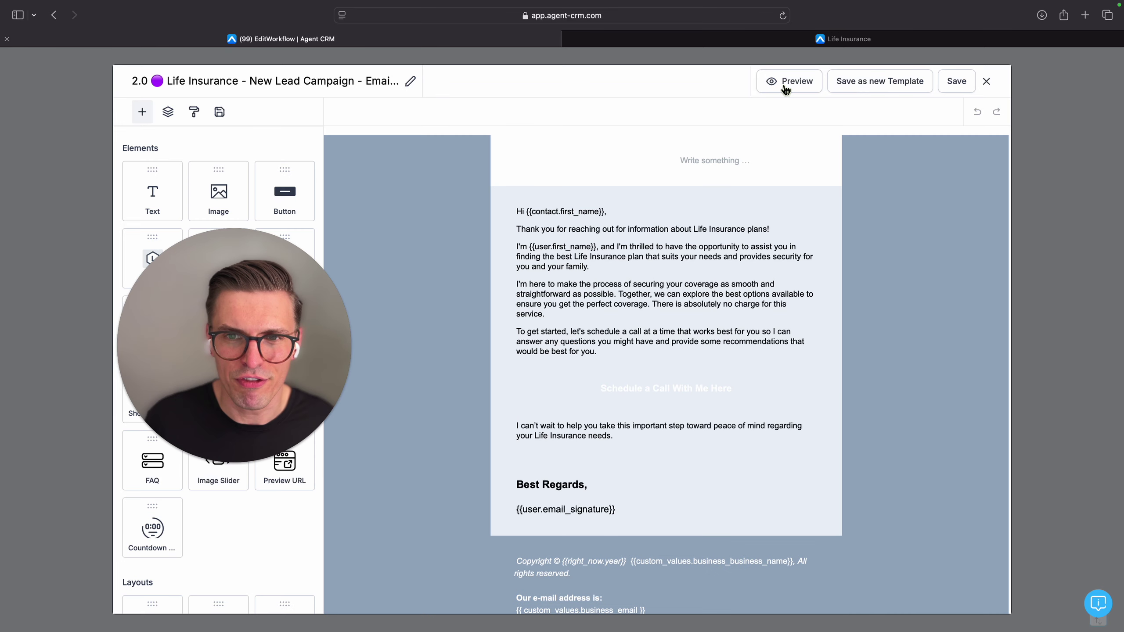
{"action": "left_click", "coordinate": [790, 81]}
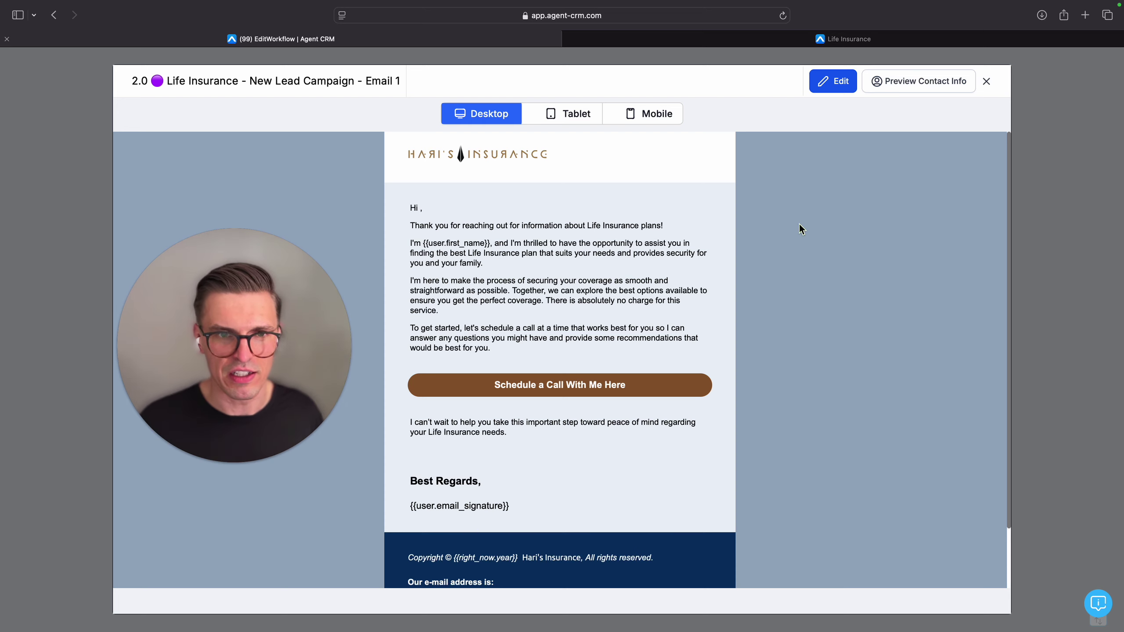
{"action": "left_click", "coordinate": [987, 81]}
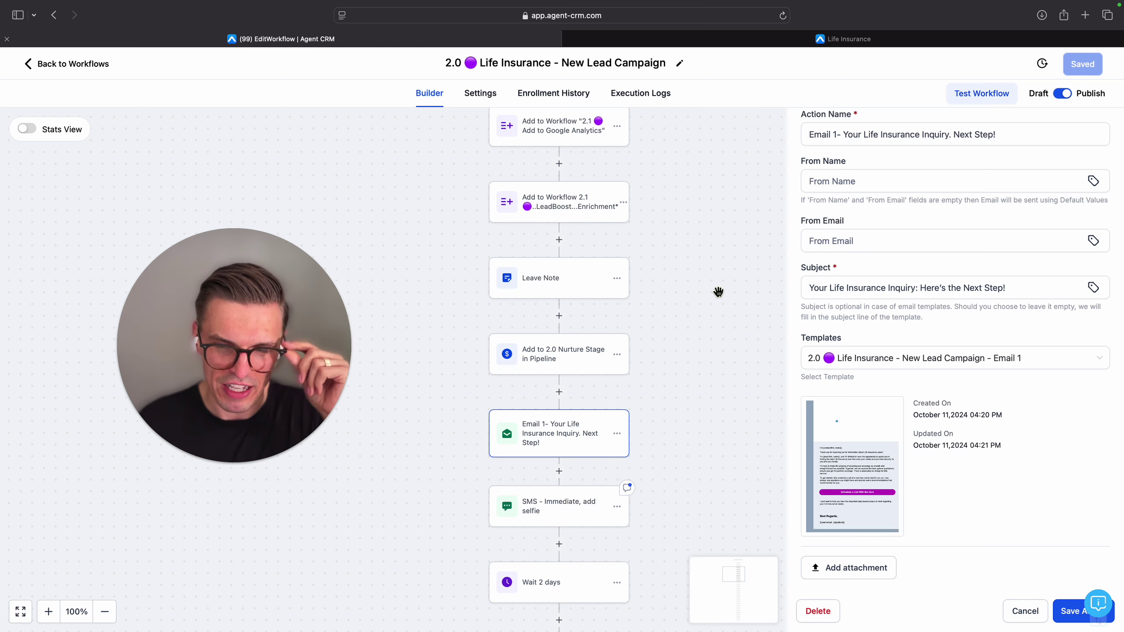
Open the "SMS - Immediate, add selfie" action and read its message
{"action": "scroll", "coordinate": [605, 397], "scroll_direction": "down", "scroll_amount": 2}
{"action": "scroll", "coordinate": [605, 396], "scroll_direction": "down", "scroll_amount": 2}
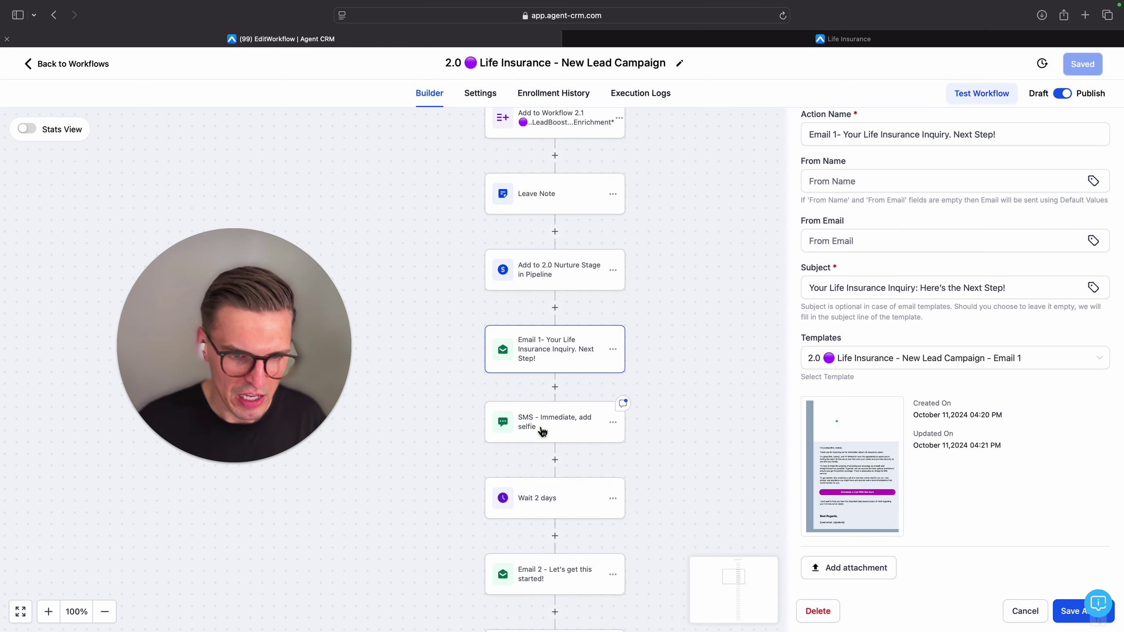
{"action": "left_click", "coordinate": [540, 429]}
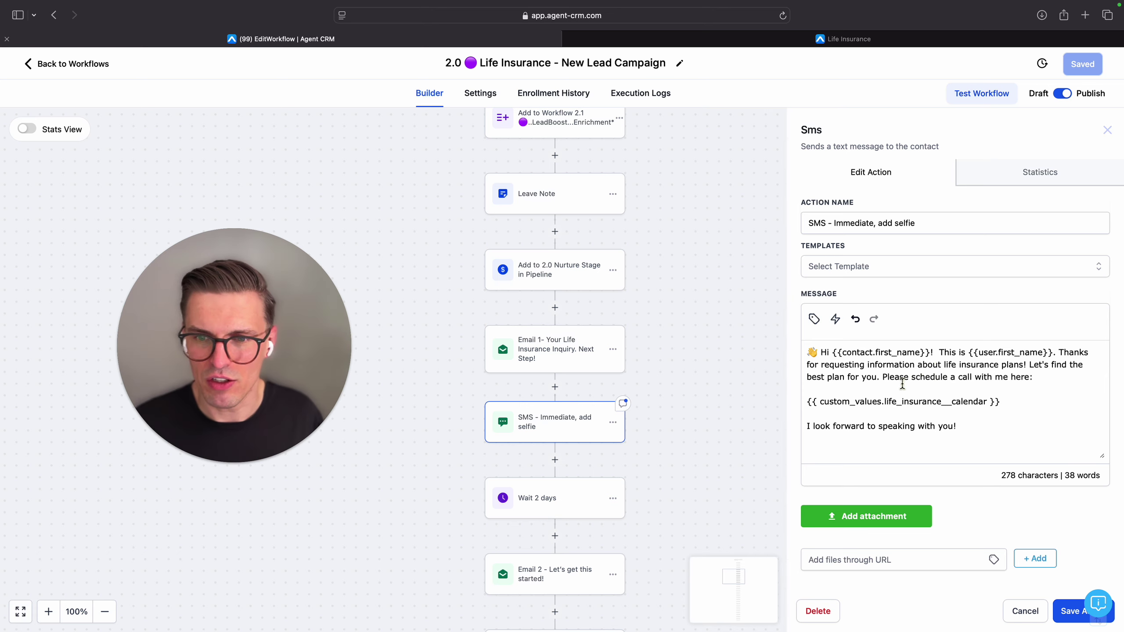
Inspect the time delay settings of the "Wait 2 days" action after the first SMS and close it without saving
{"action": "scroll", "coordinate": [512, 394], "scroll_direction": "down", "scroll_amount": 4}
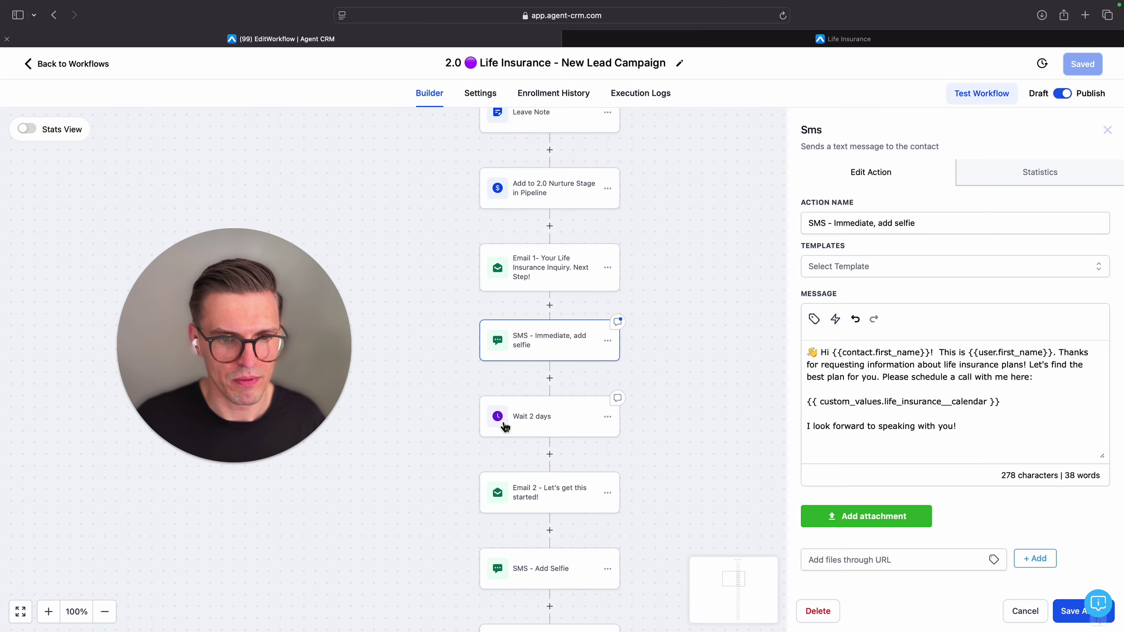
{"action": "scroll", "coordinate": [517, 432], "scroll_direction": "down", "scroll_amount": 3}
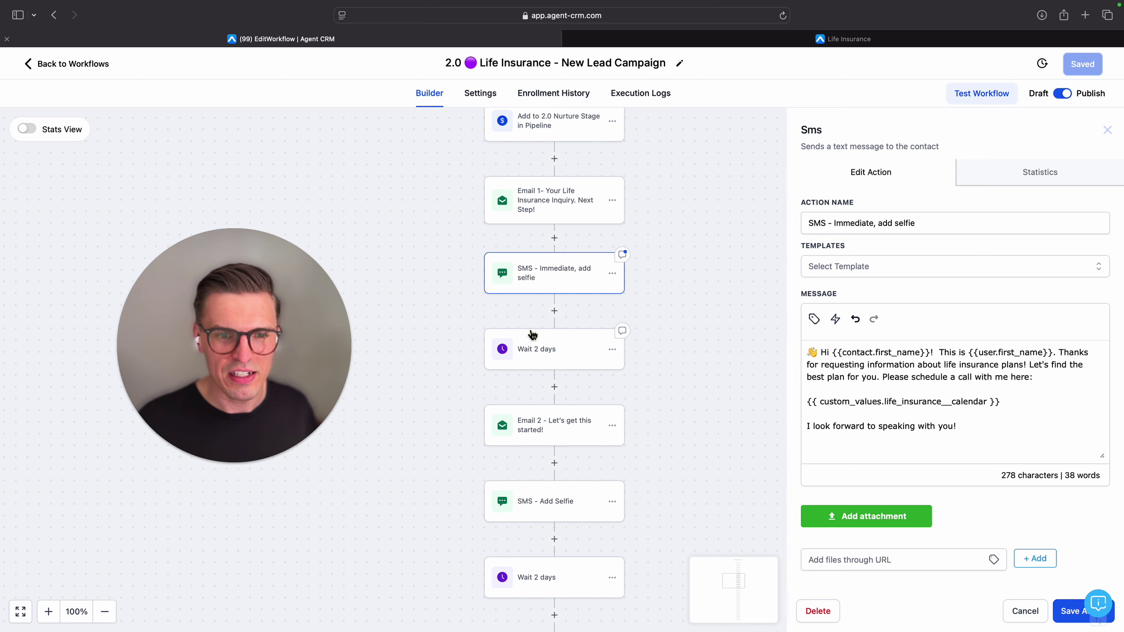
{"action": "left_click", "coordinate": [521, 350]}
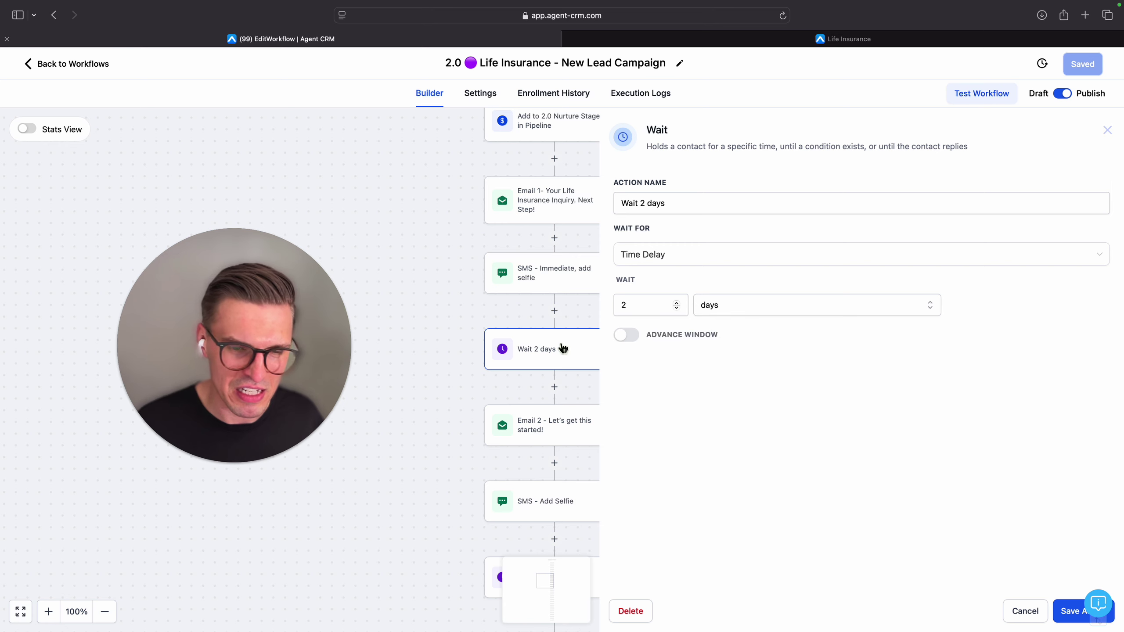
{"action": "scroll", "coordinate": [456, 394], "scroll_direction": "right", "scroll_amount": 4}
{"action": "scroll", "coordinate": [445, 421], "scroll_direction": "down", "scroll_amount": 4}
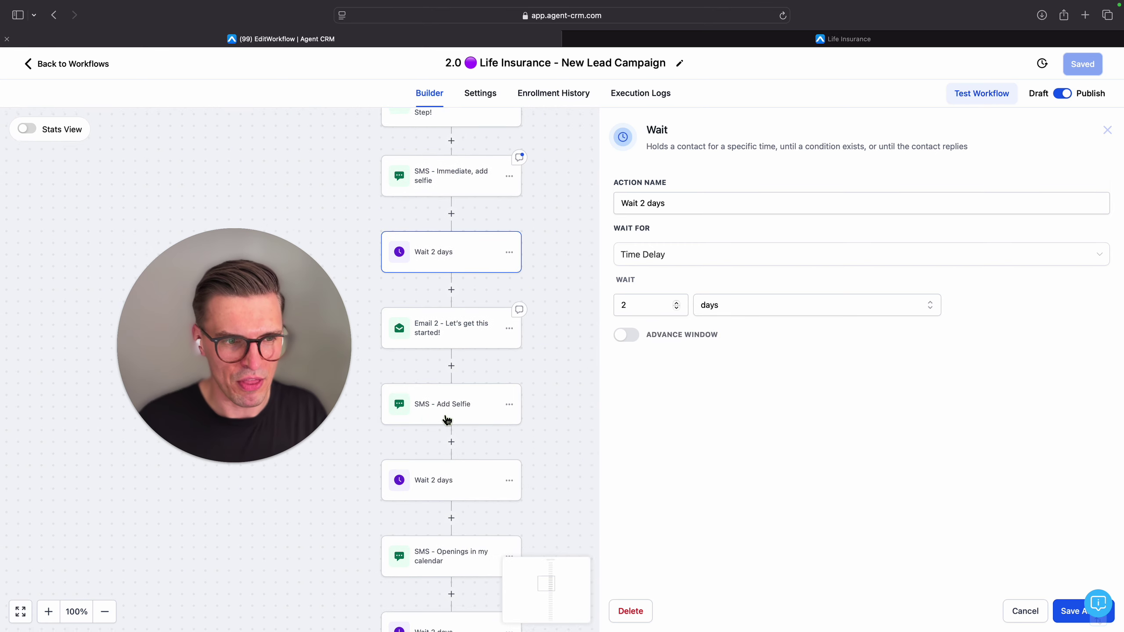
{"action": "left_click", "coordinate": [1021, 613]}
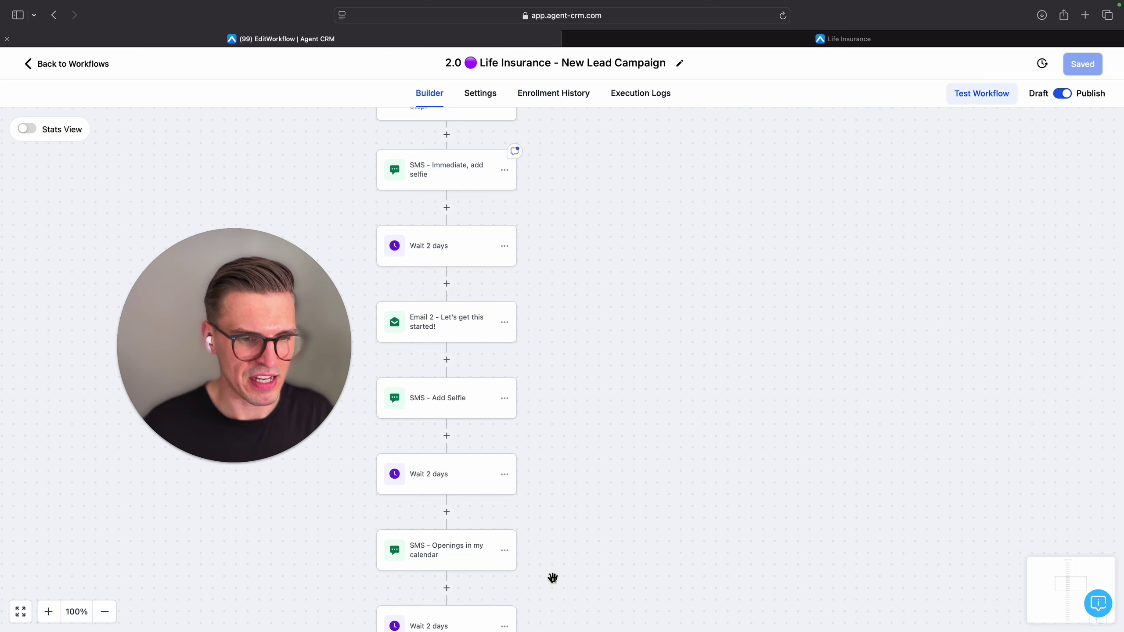
Look through the following emails, texts and waits, and open the "SMS - Schedule a call" action to read its message
{"action": "scroll", "coordinate": [552, 577], "scroll_direction": "down", "scroll_amount": 4}
{"action": "scroll", "coordinate": [463, 459], "scroll_direction": "down", "scroll_amount": 8}
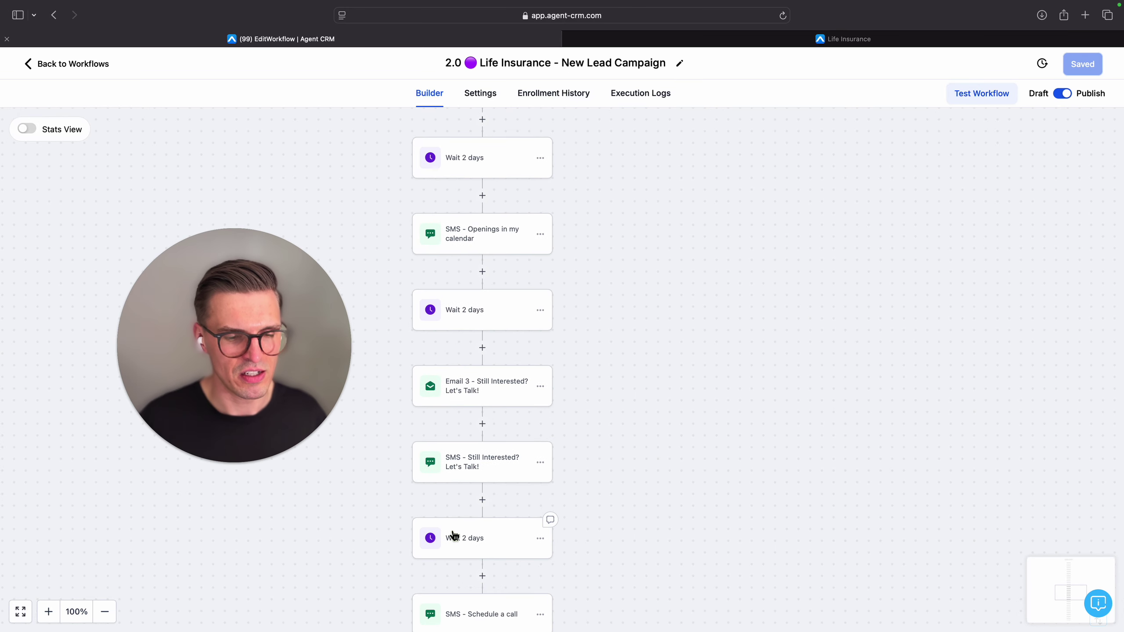
{"action": "scroll", "coordinate": [454, 534], "scroll_direction": "down", "scroll_amount": 5}
{"action": "left_click", "coordinate": [468, 496]}
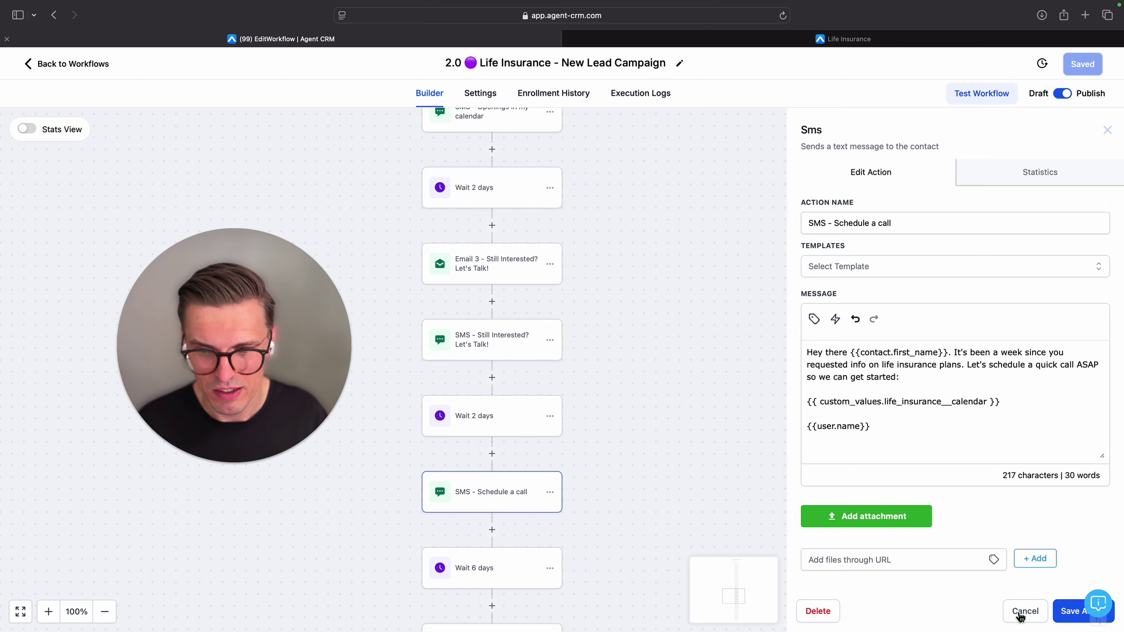
Close the "SMS - Schedule a call" action, read the "SMS - Not too late, schedule" message, and close it without saving
{"action": "left_click", "coordinate": [1025, 612]}
{"action": "scroll", "coordinate": [673, 505], "scroll_direction": "down", "scroll_amount": 2}
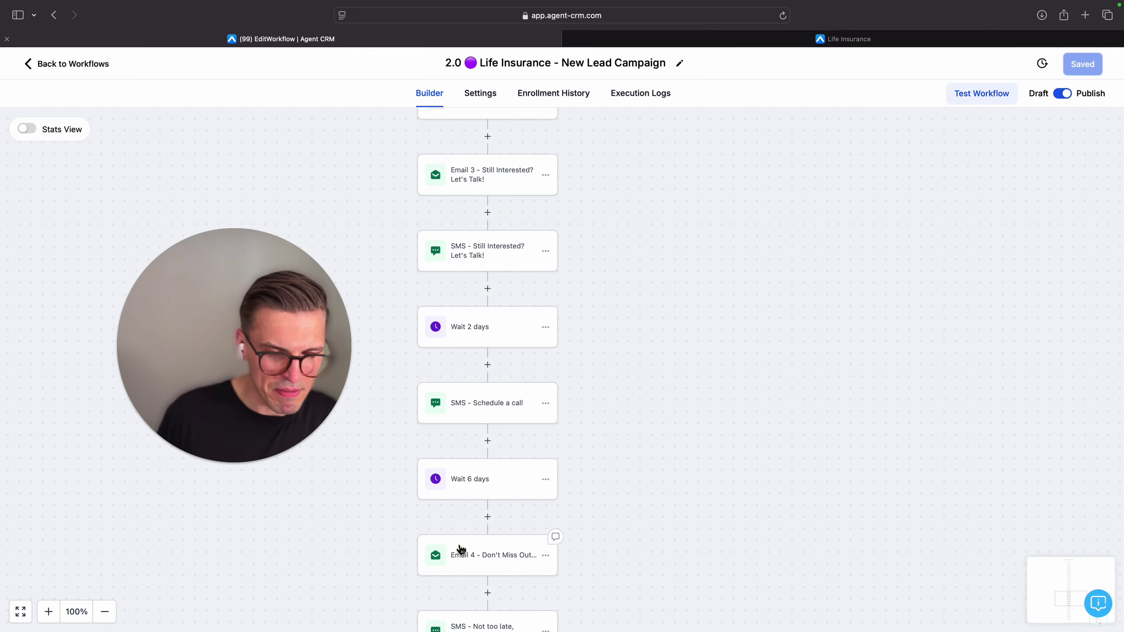
{"action": "scroll", "coordinate": [460, 549], "scroll_direction": "down", "scroll_amount": 2}
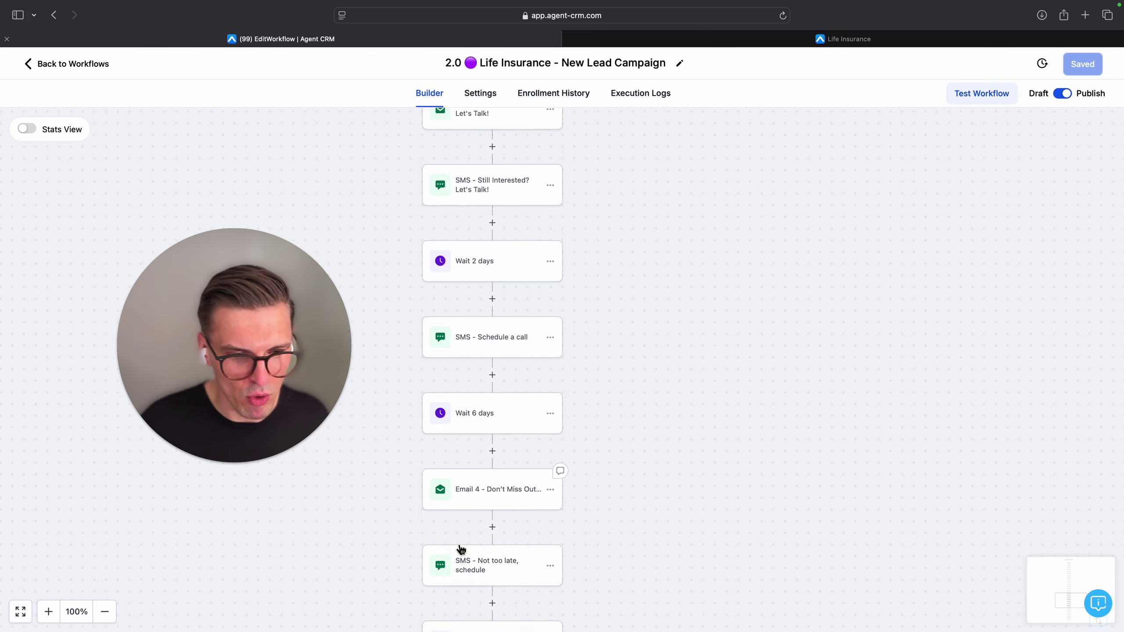
{"action": "left_click", "coordinate": [482, 554]}
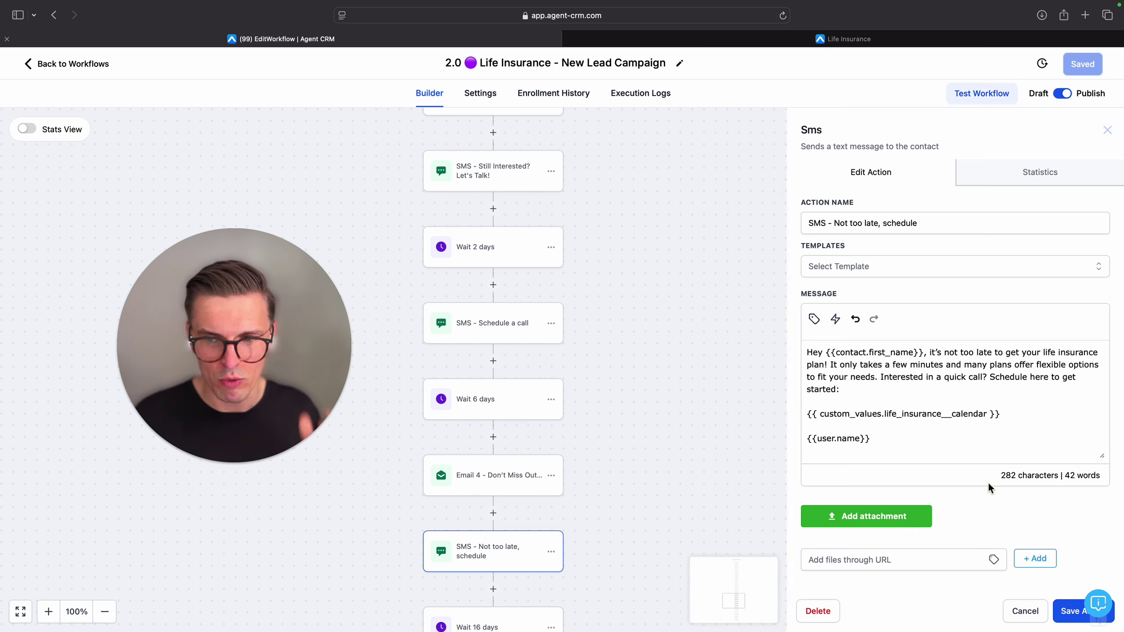
{"action": "left_click", "coordinate": [1018, 611]}
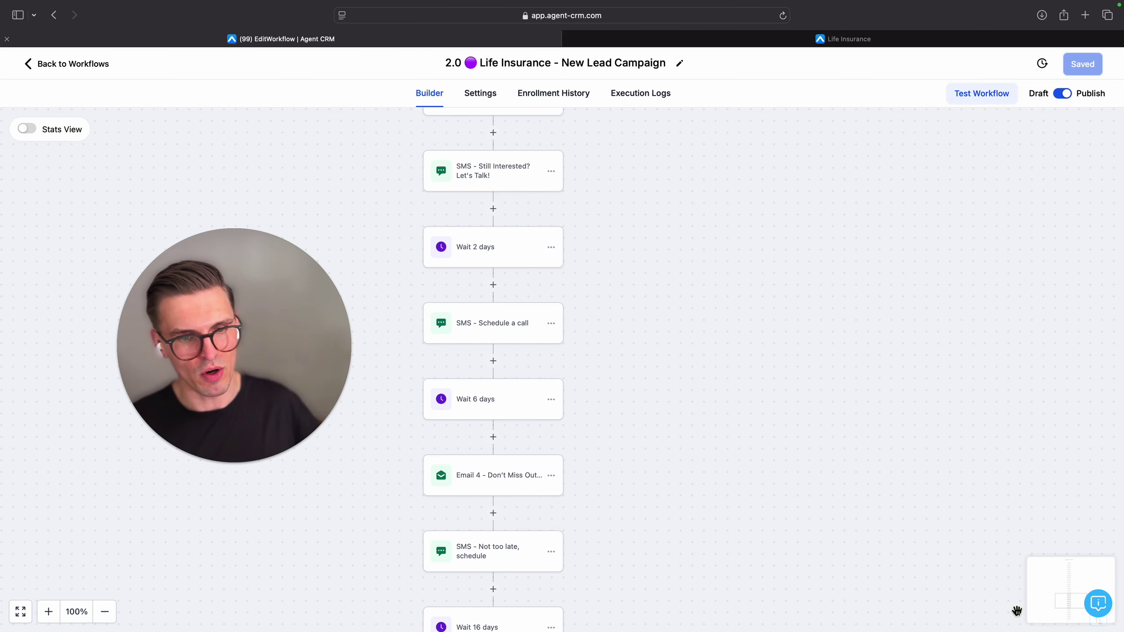
Open the "SMS - Delete Your File?" action, read its message, and close it without saving
{"action": "scroll", "coordinate": [625, 440], "scroll_direction": "down", "scroll_amount": 3}
{"action": "scroll", "coordinate": [625, 439], "scroll_direction": "down", "scroll_amount": 2}
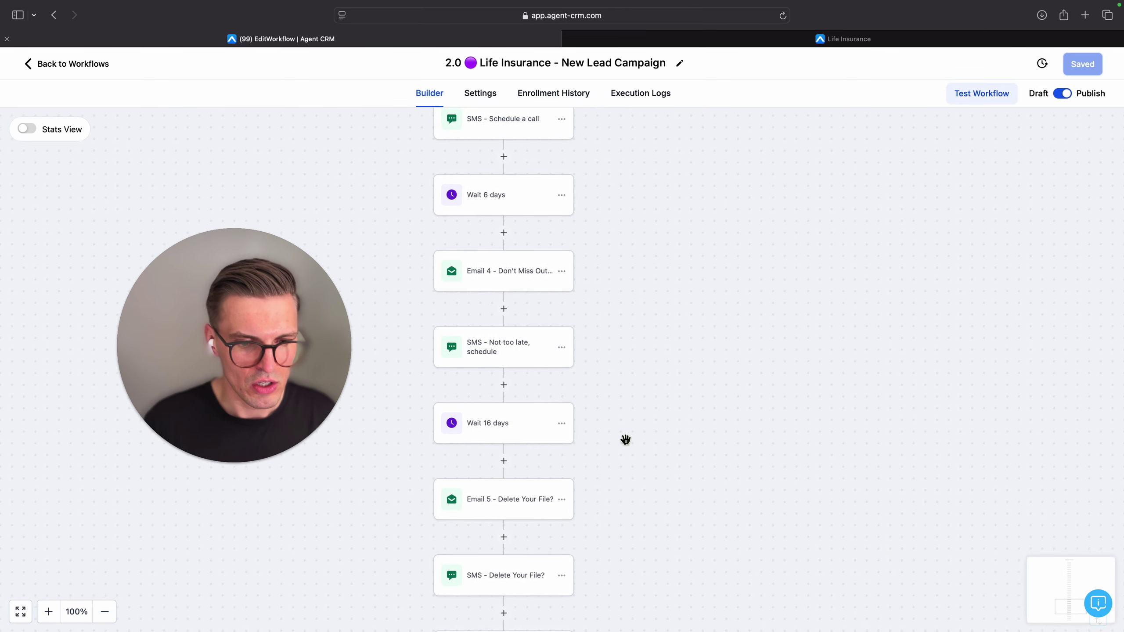
{"action": "scroll", "coordinate": [467, 409], "scroll_direction": "down", "scroll_amount": 2}
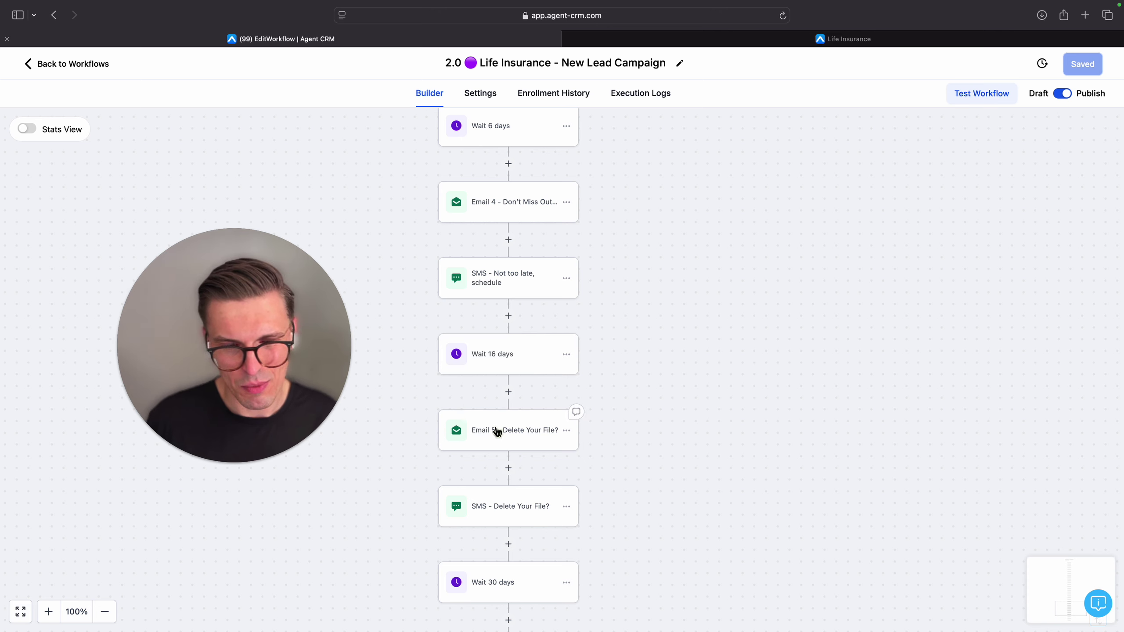
{"action": "left_click", "coordinate": [499, 511]}
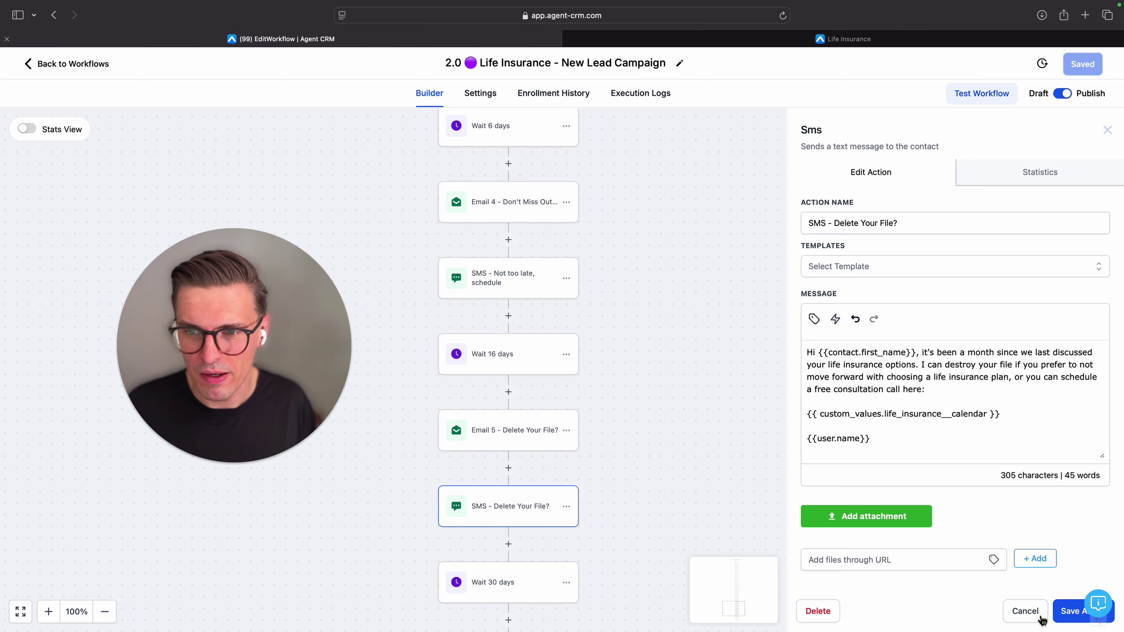
{"action": "left_click", "coordinate": [1025, 619]}
Inspect the final "Move opportunity to nurture sequence" and "Update Opportunity - move to nurture sequence" actions, and close them without saving
{"action": "scroll", "coordinate": [514, 454], "scroll_direction": "down", "scroll_amount": 8}
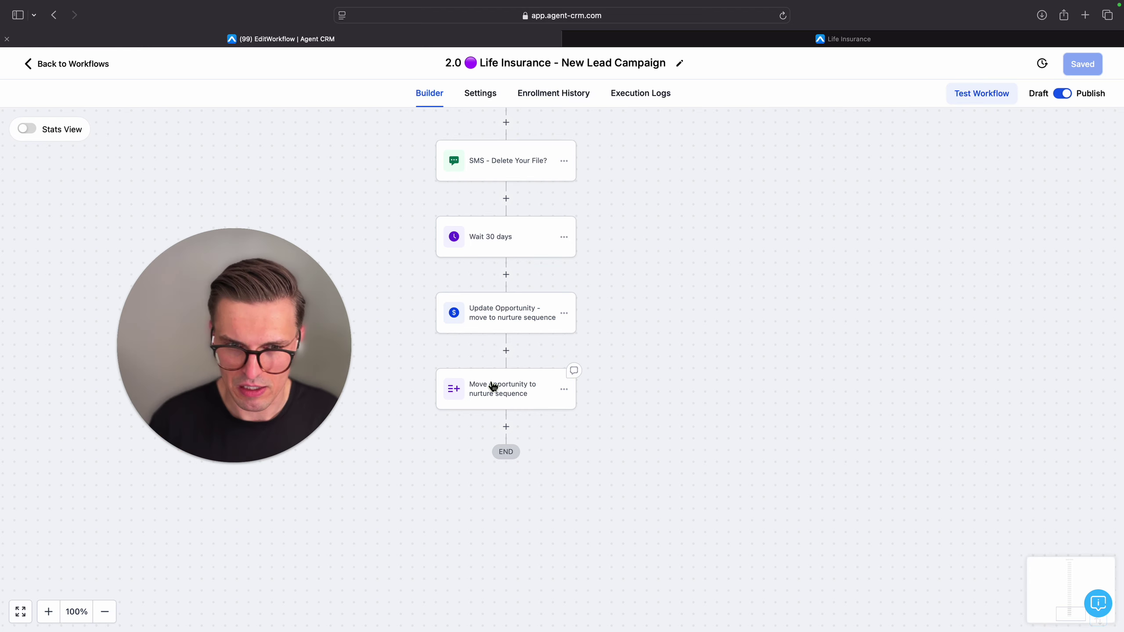
{"action": "left_click", "coordinate": [493, 386]}
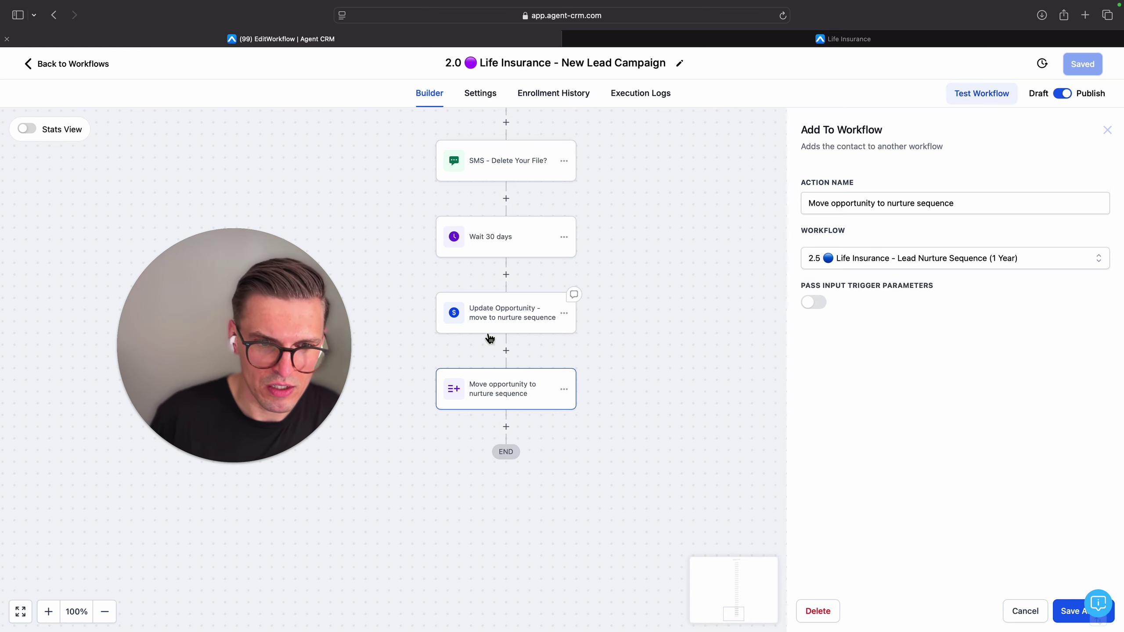
{"action": "left_click", "coordinate": [497, 329]}
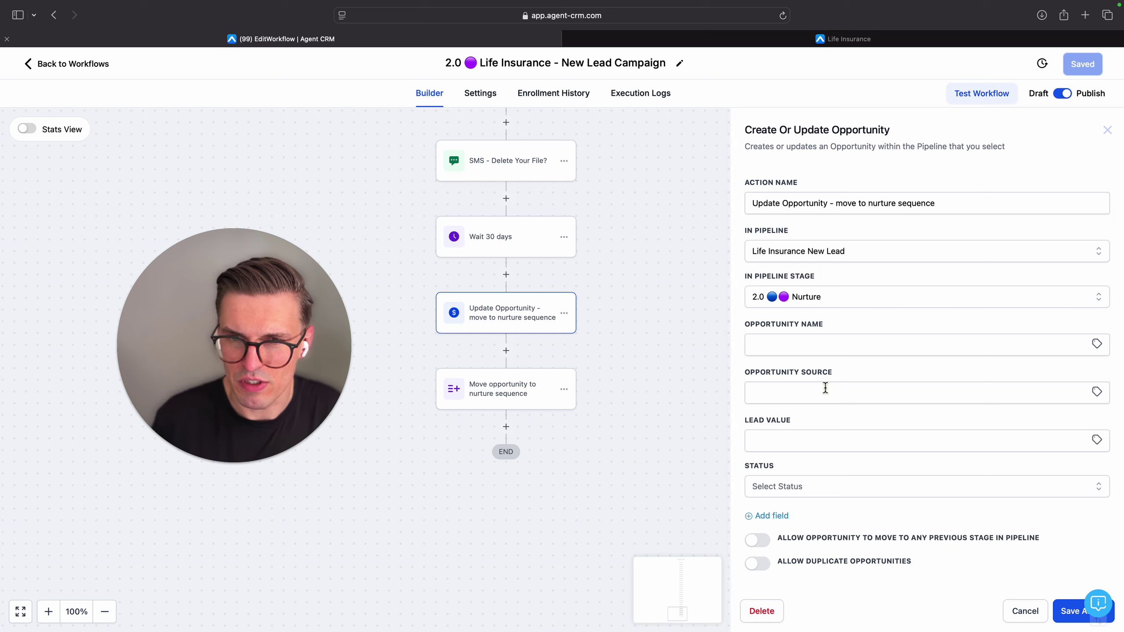
{"action": "left_click", "coordinate": [1010, 616]}
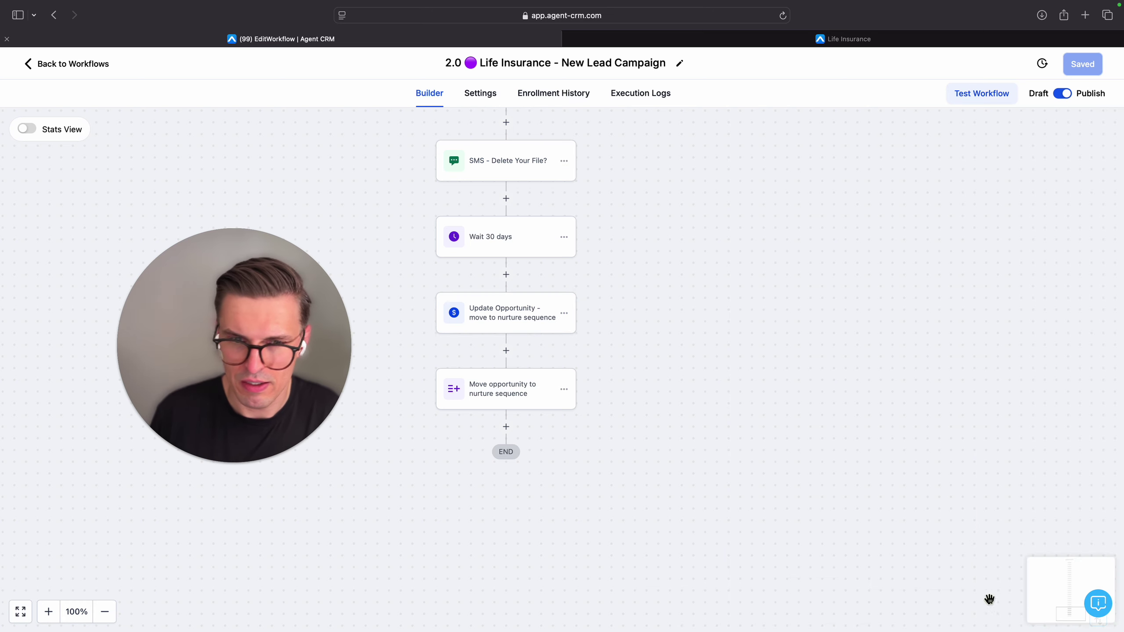
Leave this workflow, view "2.5 Life Insurance - Lead Nurture Sequence (1 Year)" in the Lead Nurture folder, and return to the Life Insurance Assets folder
{"action": "left_click", "coordinate": [88, 67]}
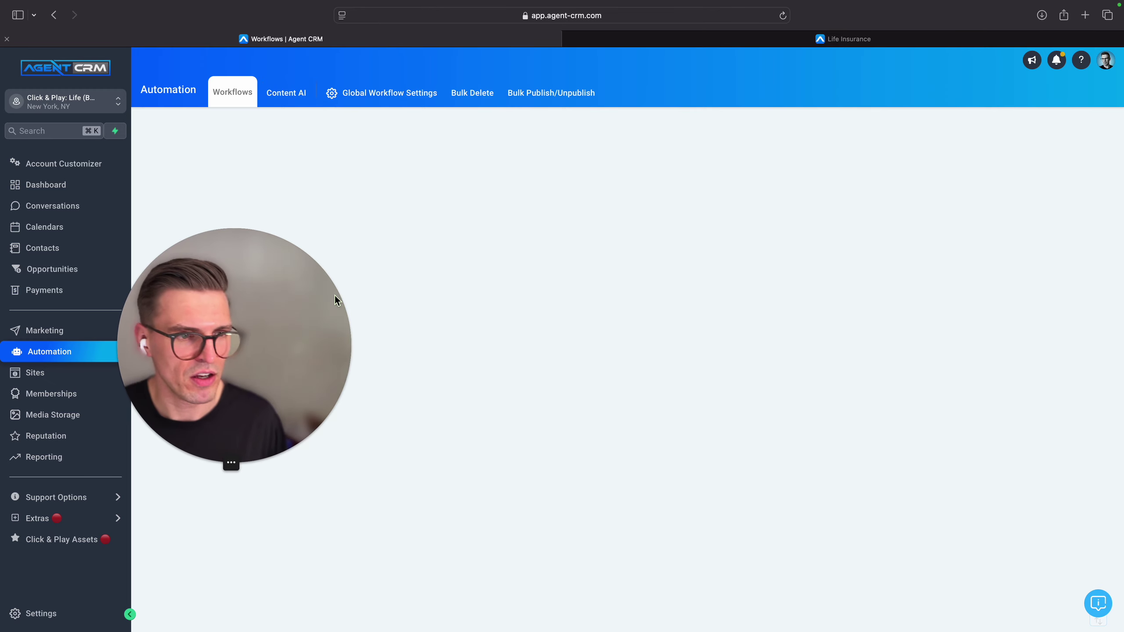
{"action": "left_click_drag", "start_coordinate": [285, 350], "coordinate": [924, 268]}
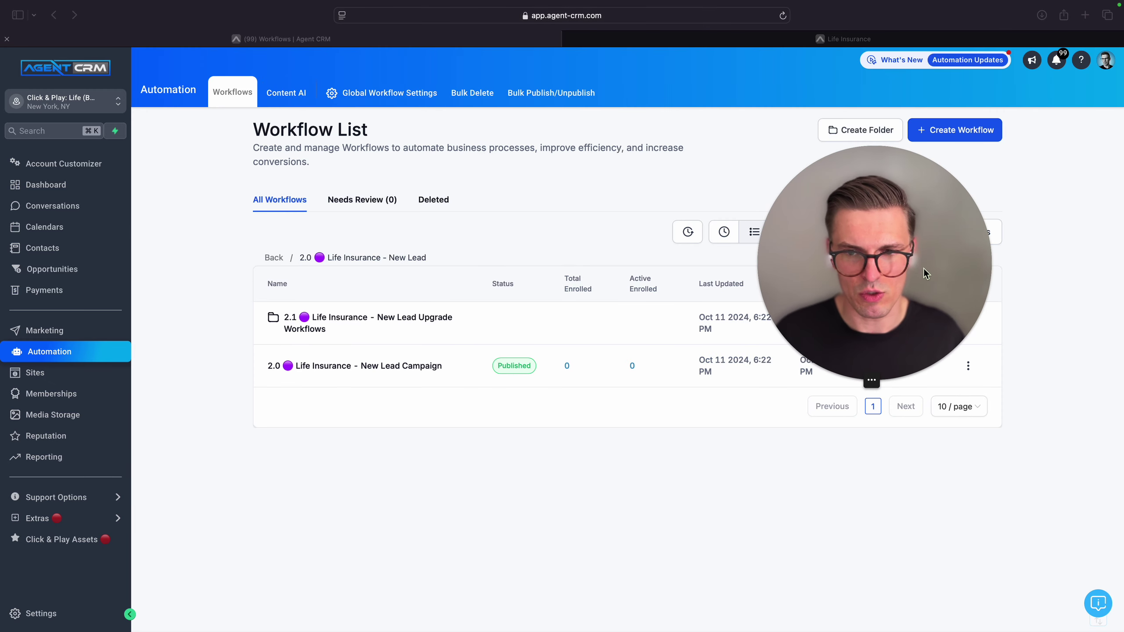
{"action": "left_click", "coordinate": [270, 260]}
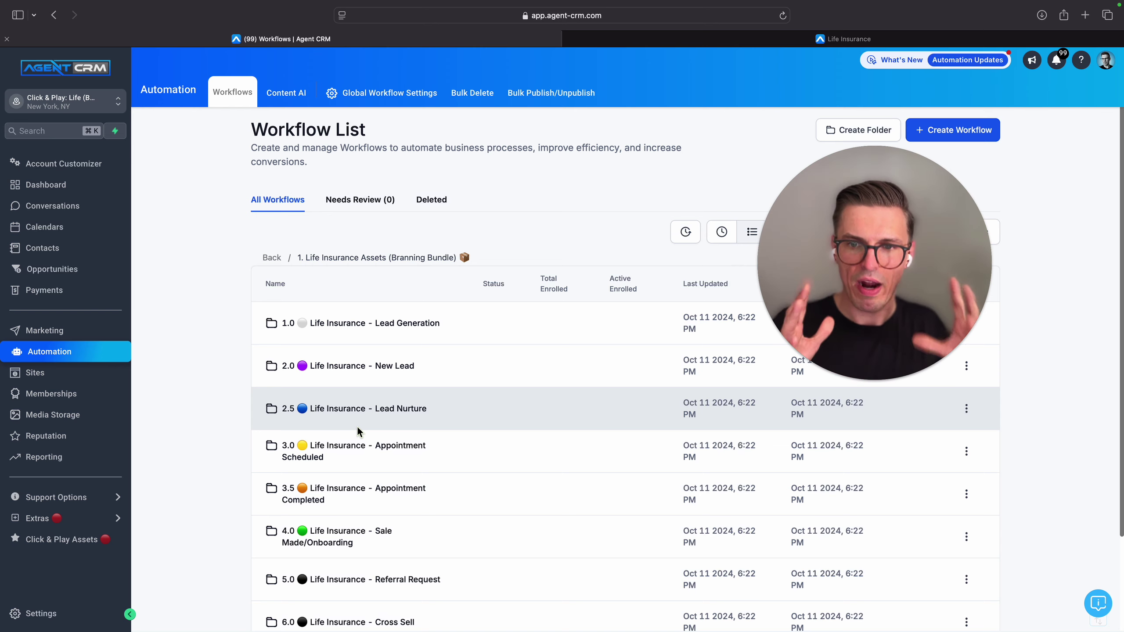
{"action": "left_click", "coordinate": [376, 419]}
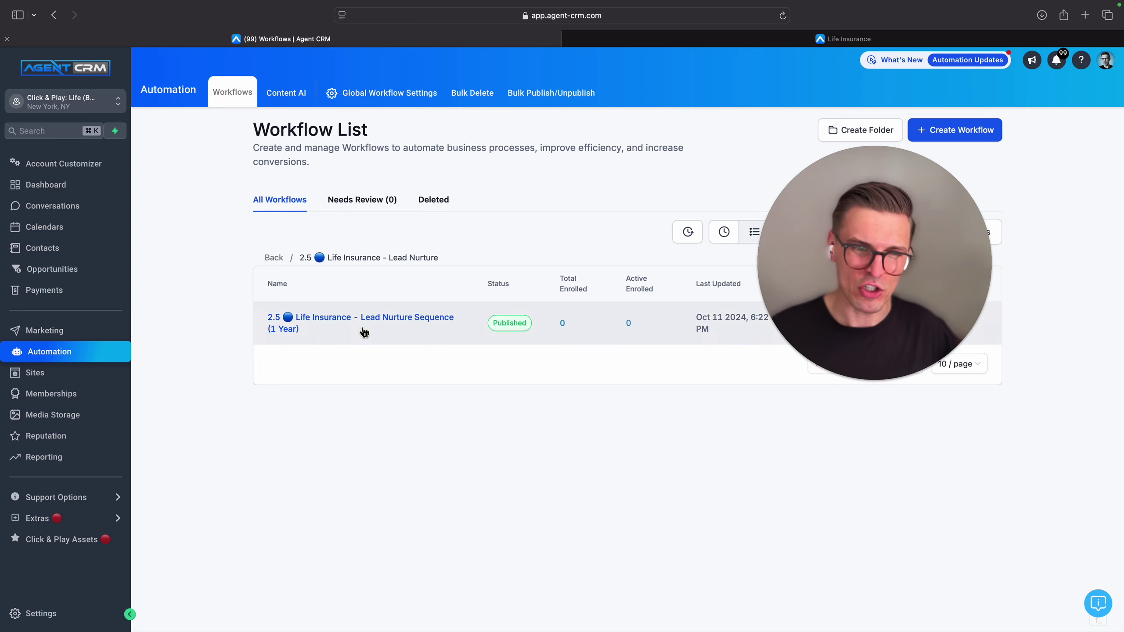
{"action": "left_click", "coordinate": [364, 331]}
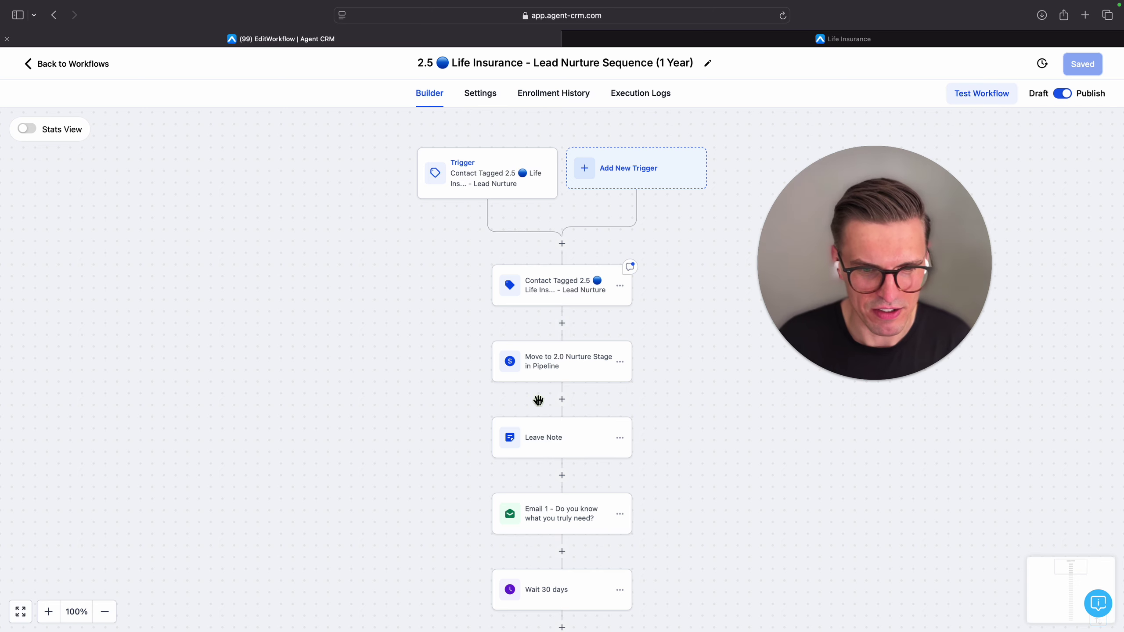
{"action": "left_click", "coordinate": [38, 70]}
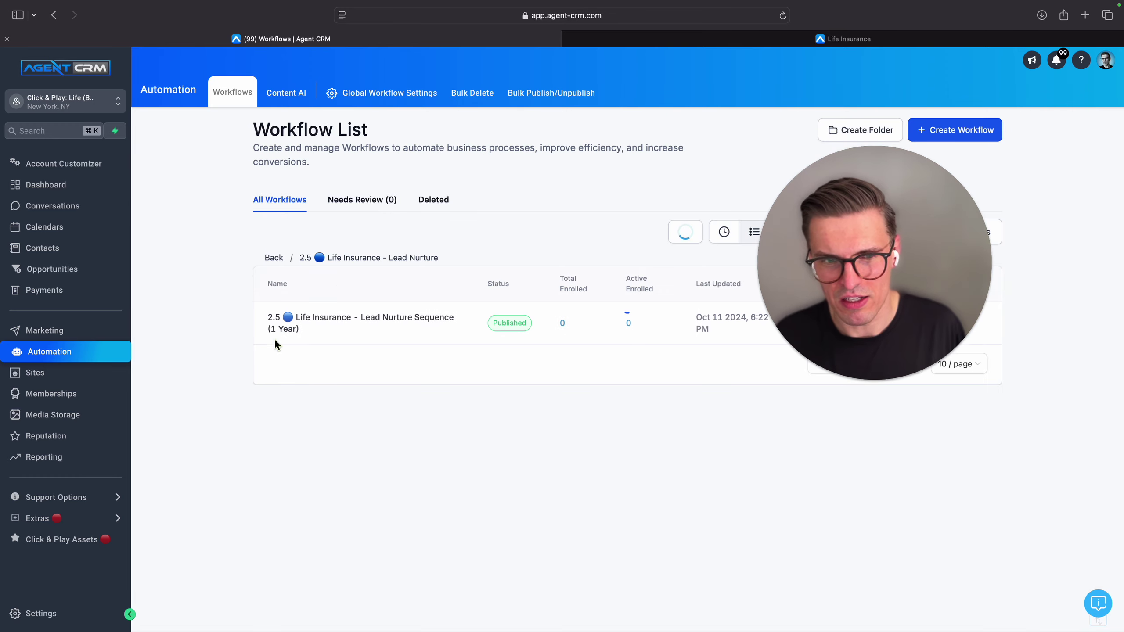
{"action": "left_click", "coordinate": [274, 258]}
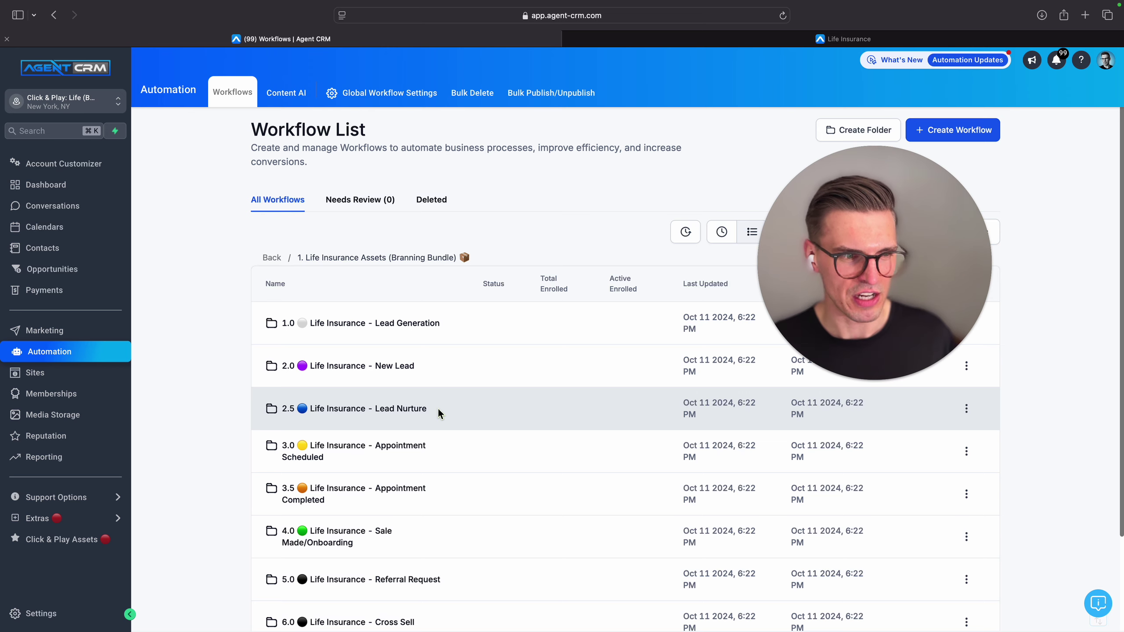
Go to the marketing email templates and look through the "2.5 Life Insurance - Lead Nurture" folder
{"action": "left_click", "coordinate": [56, 332]}
{"action": "mouse_move", "coordinate": [283, 97]}
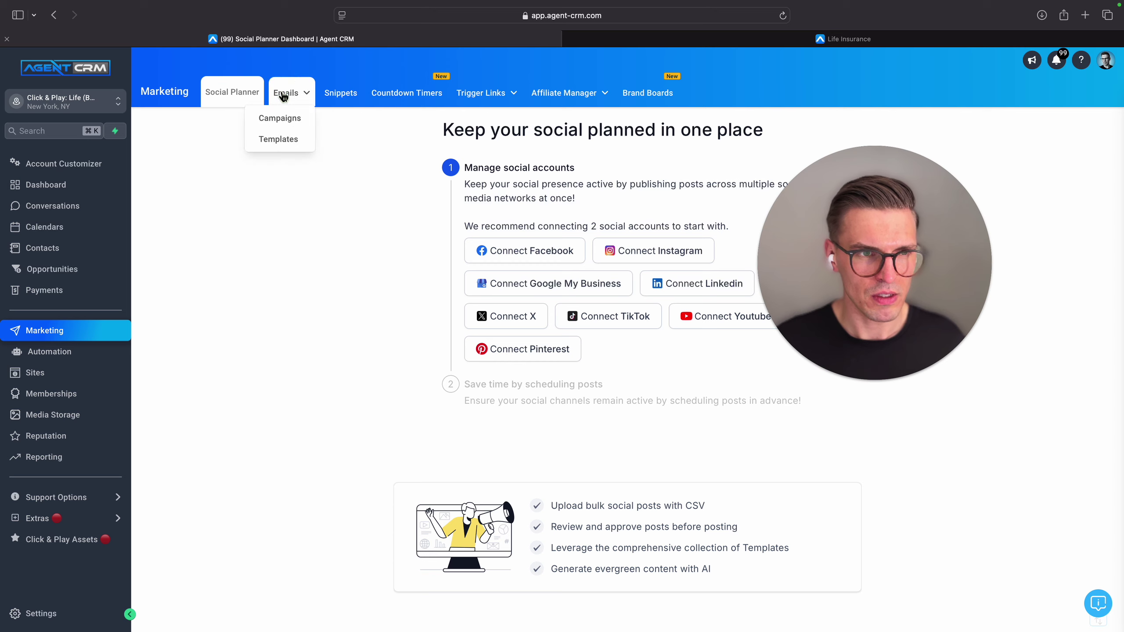
{"action": "left_click", "coordinate": [279, 145]}
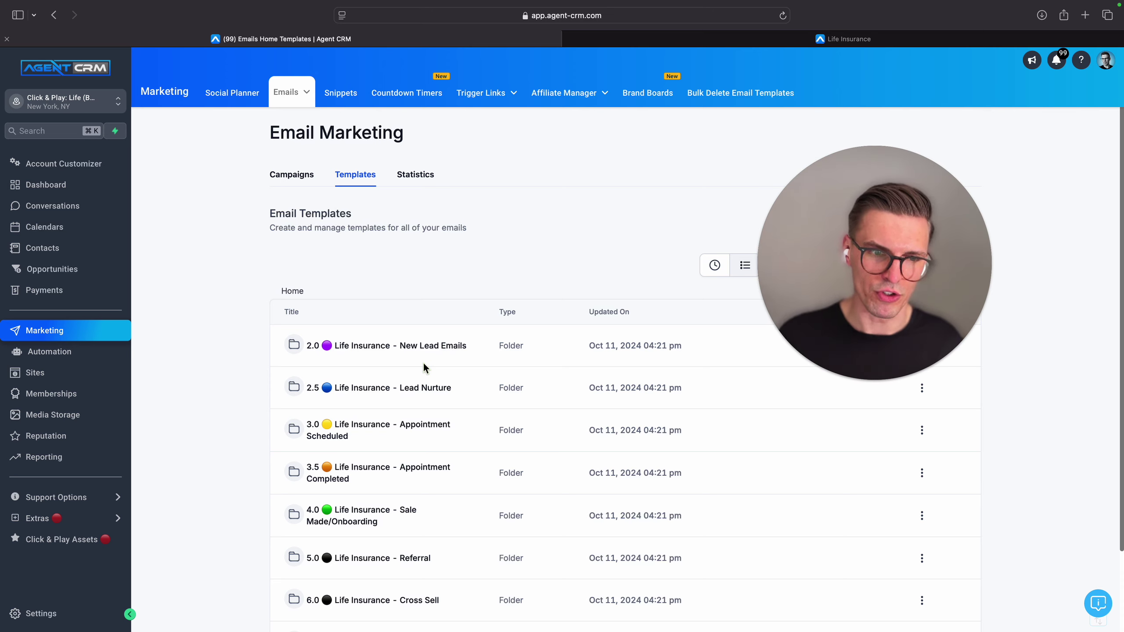
{"action": "scroll", "coordinate": [409, 370], "scroll_direction": "down", "scroll_amount": 2}
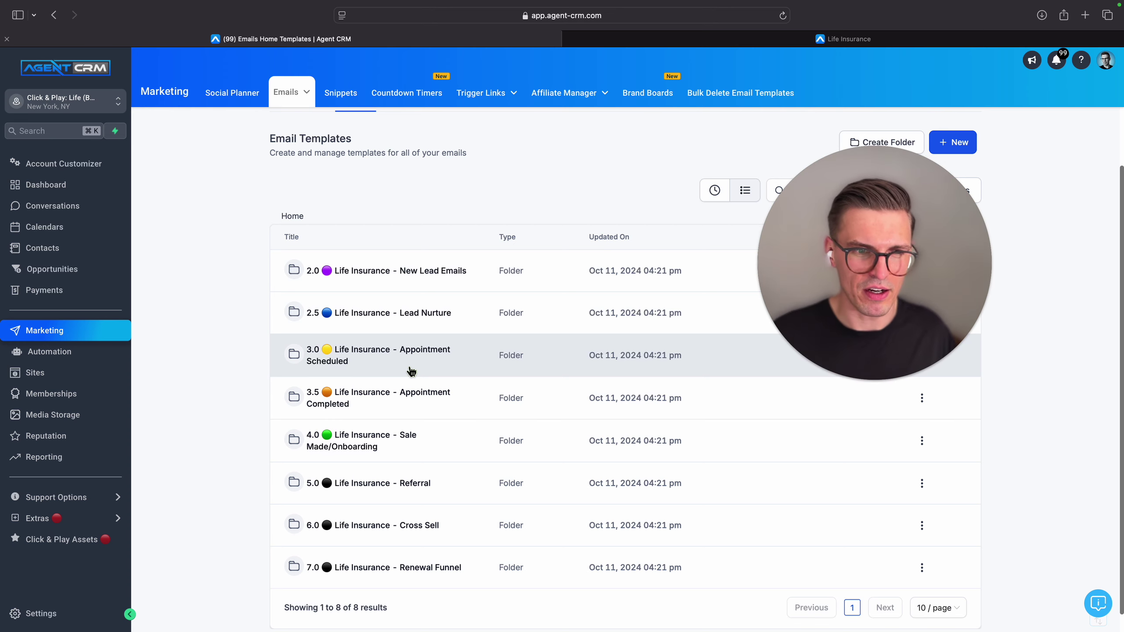
{"action": "left_click", "coordinate": [372, 318]}
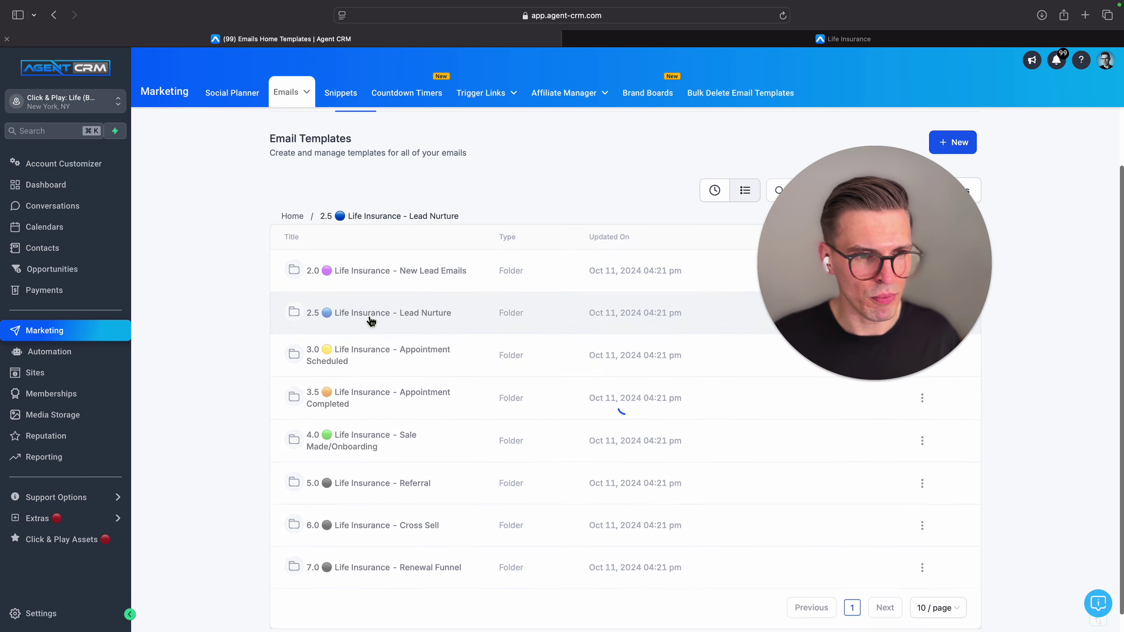
{"action": "scroll", "coordinate": [429, 514], "scroll_direction": "down", "scroll_amount": 2}
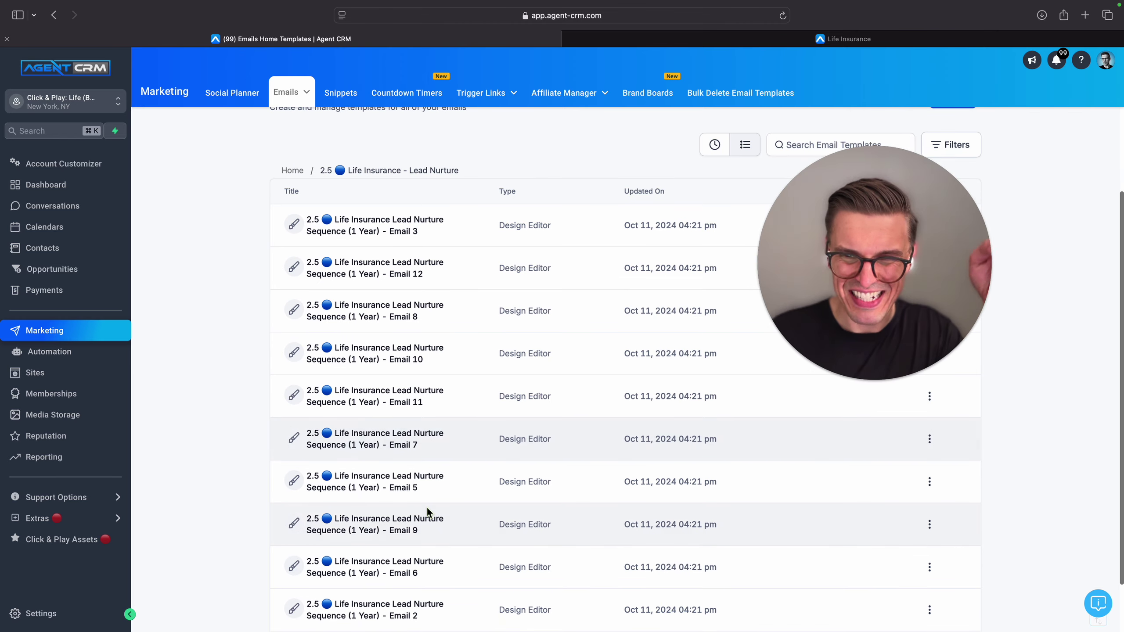
{"action": "scroll", "coordinate": [428, 512], "scroll_direction": "down", "scroll_amount": 3}
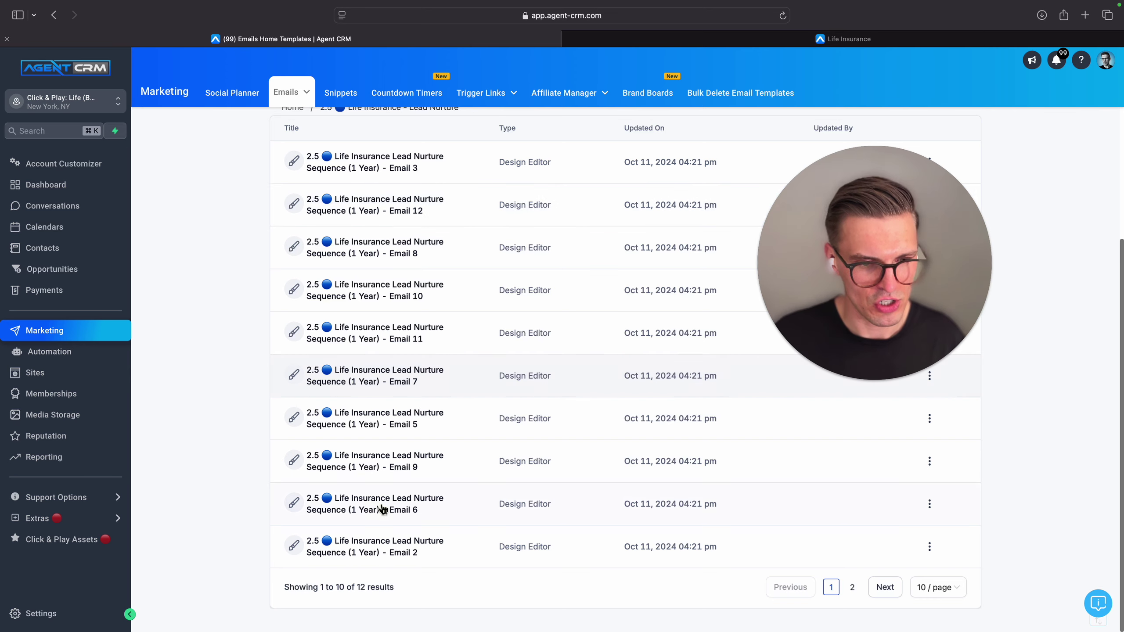
Open the "Life Insurance Lead Nurture Sequence (1 Year) - Email 2" template, preview and read it, and return to the template list
{"action": "left_click", "coordinate": [388, 542]}
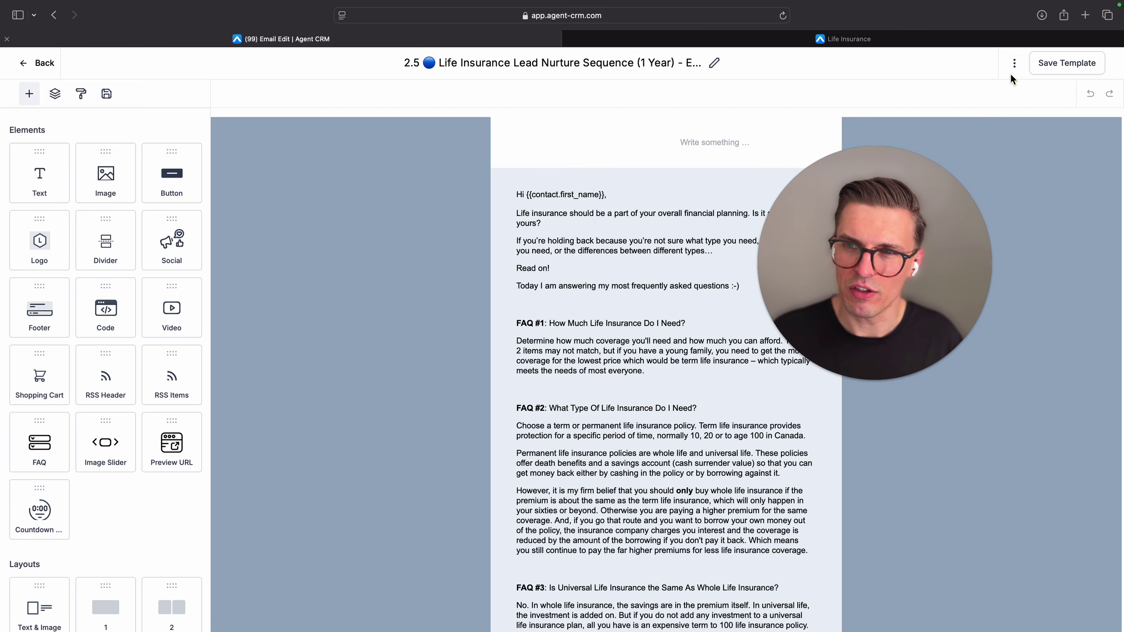
{"action": "left_click", "coordinate": [1015, 66]}
{"action": "left_click", "coordinate": [1015, 106]}
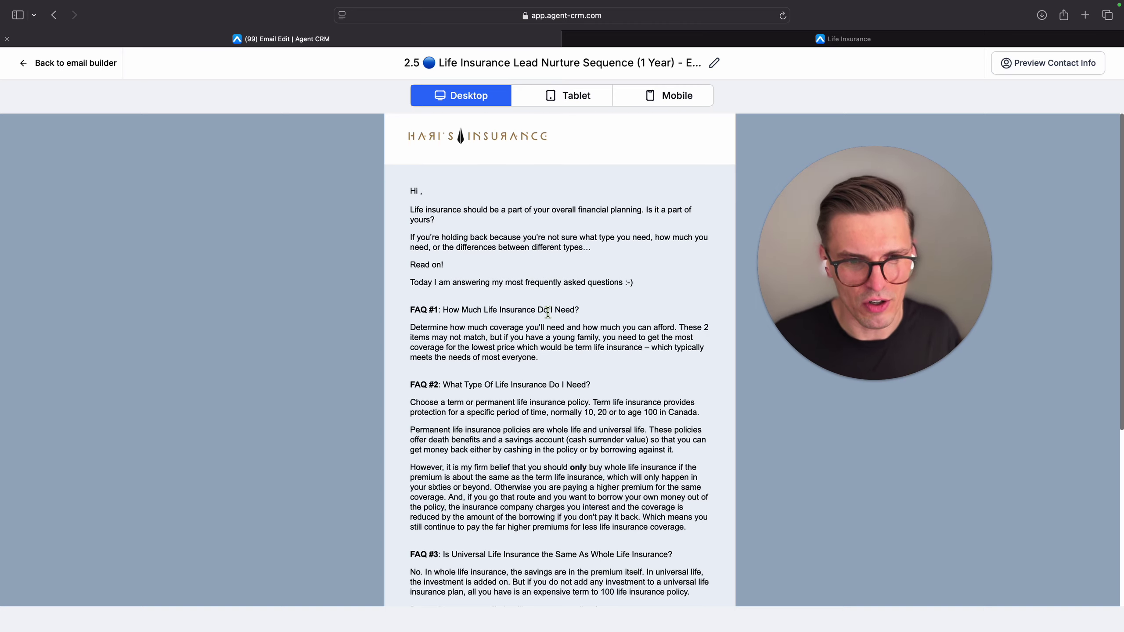
{"action": "scroll", "coordinate": [548, 313], "scroll_direction": "down", "scroll_amount": 5}
{"action": "scroll", "coordinate": [548, 312], "scroll_direction": "down", "scroll_amount": 1}
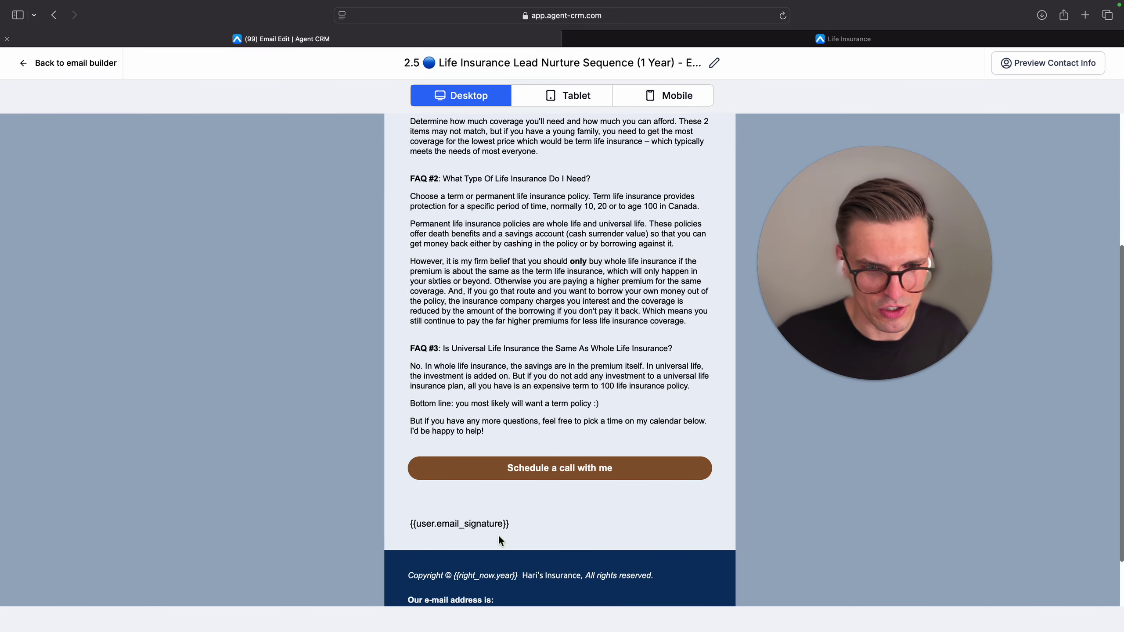
{"action": "scroll", "coordinate": [516, 337], "scroll_direction": "up", "scroll_amount": 5}
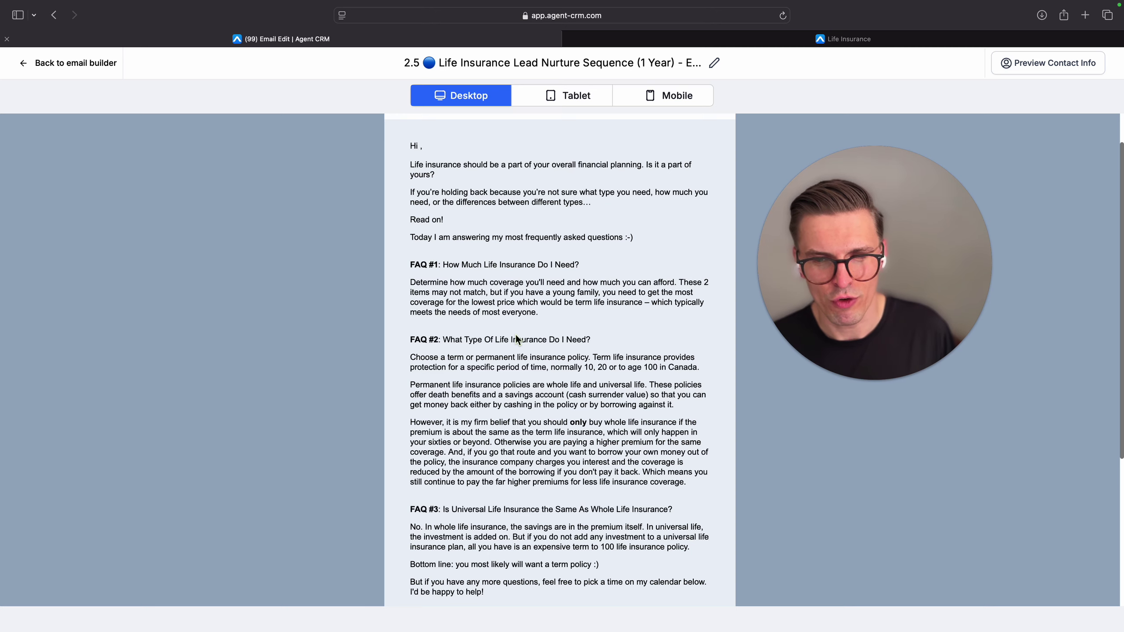
{"action": "scroll", "coordinate": [515, 335], "scroll_direction": "down", "scroll_amount": 7}
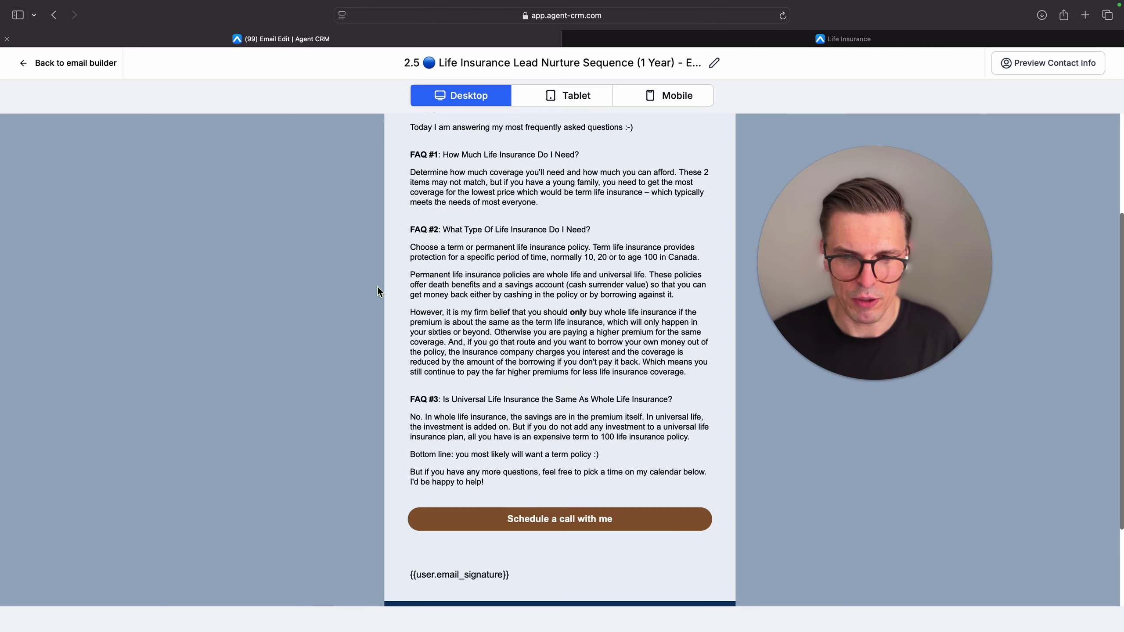
{"action": "left_click", "coordinate": [44, 62]}
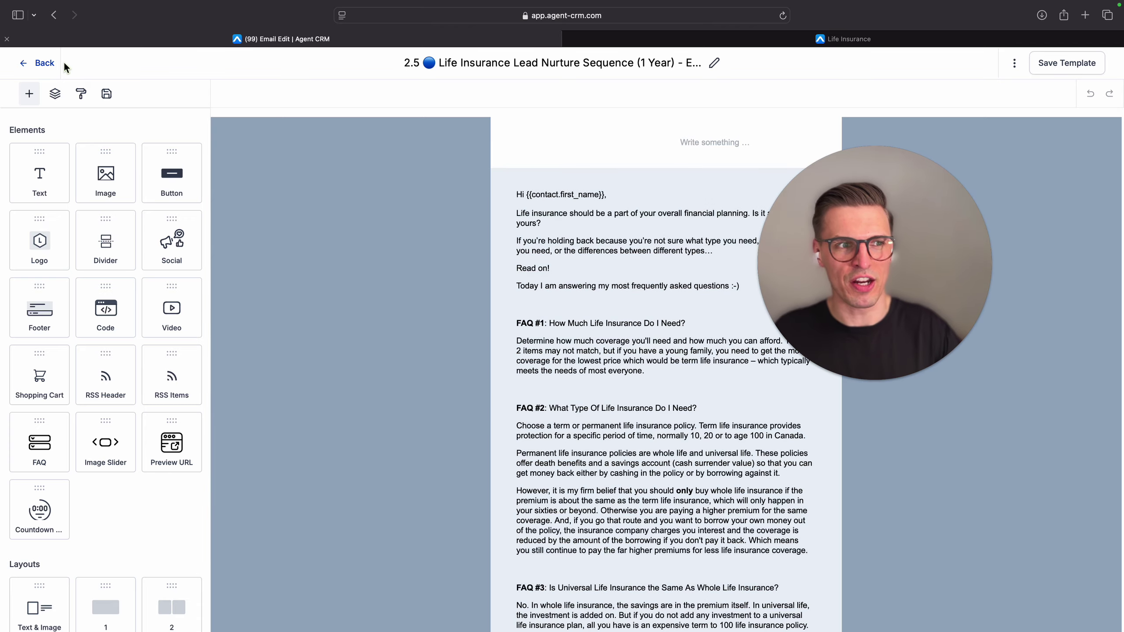
{"action": "left_click", "coordinate": [40, 70]}
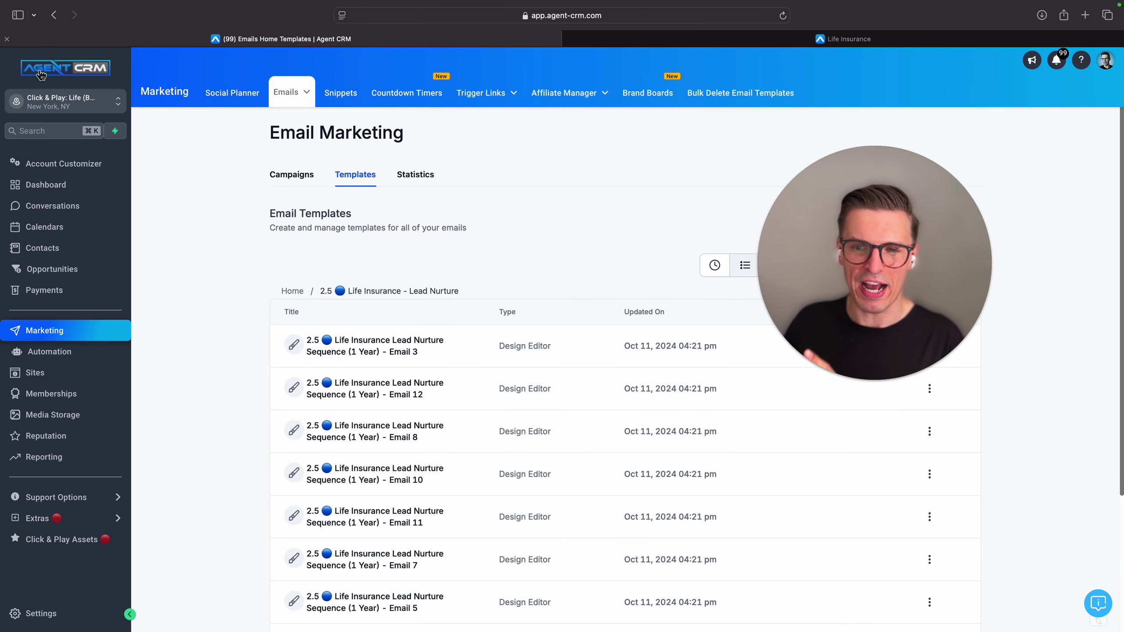
Return to the top level of the email templates and open the "2.0 Life Insurance - New Lead Emails" folder
{"action": "mouse_move", "coordinate": [30, 6]}
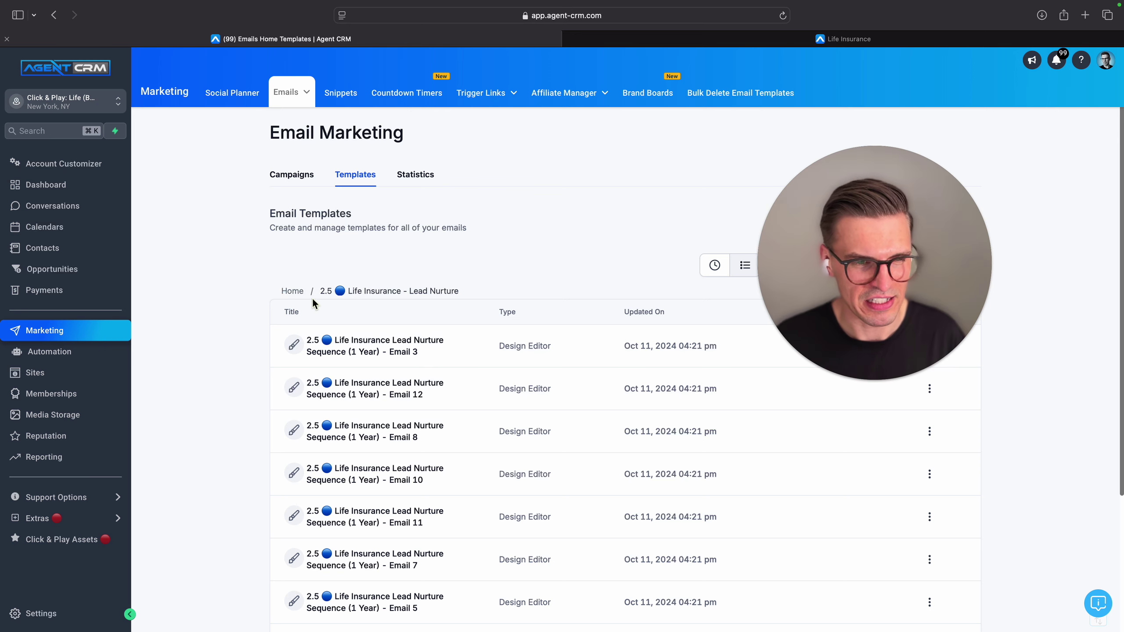
{"action": "left_click", "coordinate": [287, 291]}
{"action": "left_click", "coordinate": [394, 347]}
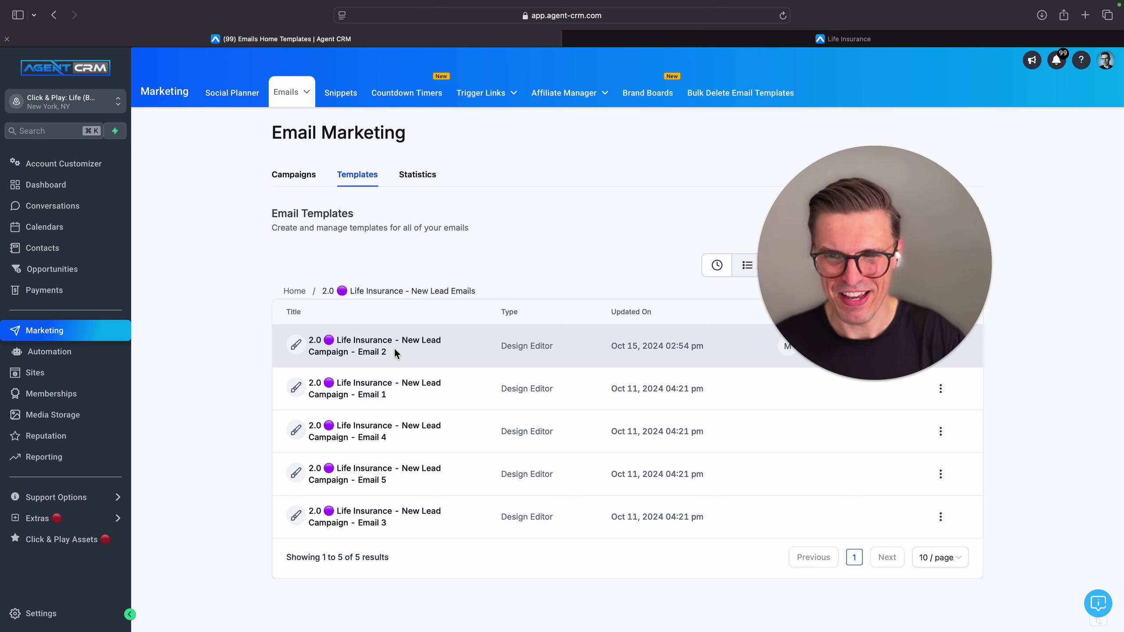
Open the agent-crm.com website in a new browser tab
{"action": "left_click", "coordinate": [1094, 15]}
{"action": "type", "text": "agrn-"}
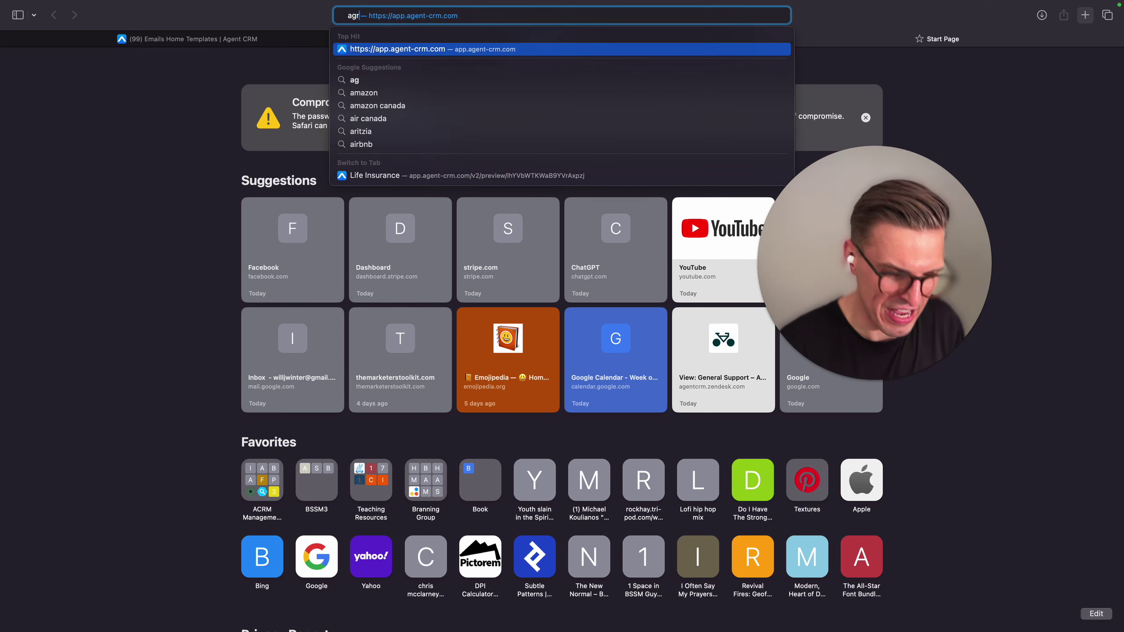
{"action": "key", "text": "BackSpace"}
{"action": "key", "text": "BackSpace"}
{"action": "key", "text": "BackSpace"}
{"action": "type", "text": "ent-crm.com"}
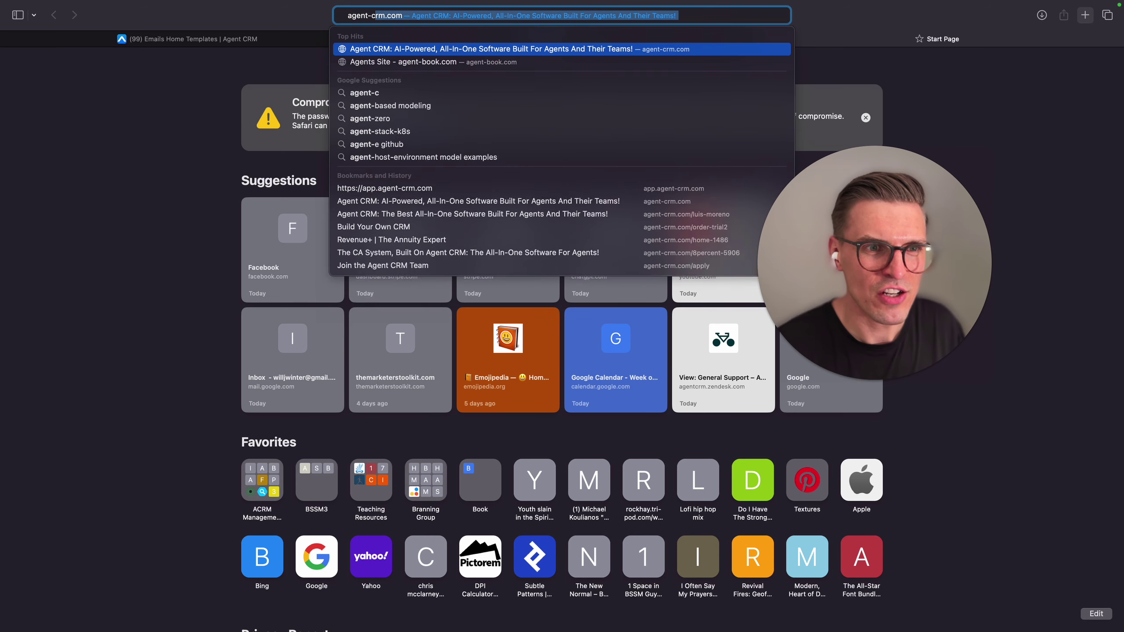
{"action": "key", "text": "Return"}
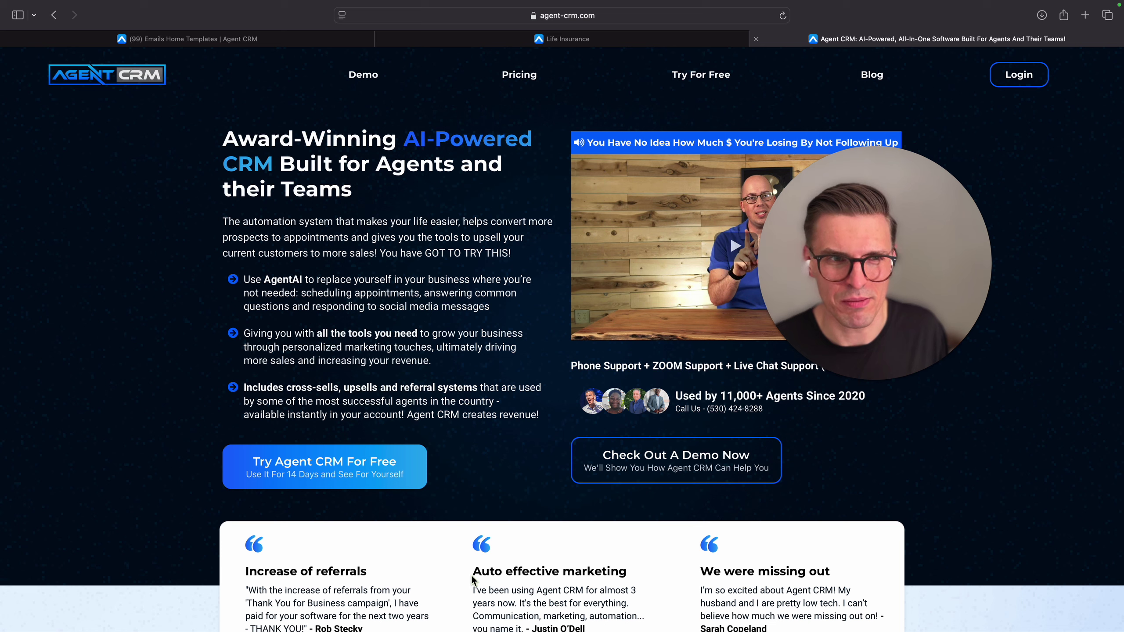
{"action": "mouse_move", "coordinate": [899, 1]}
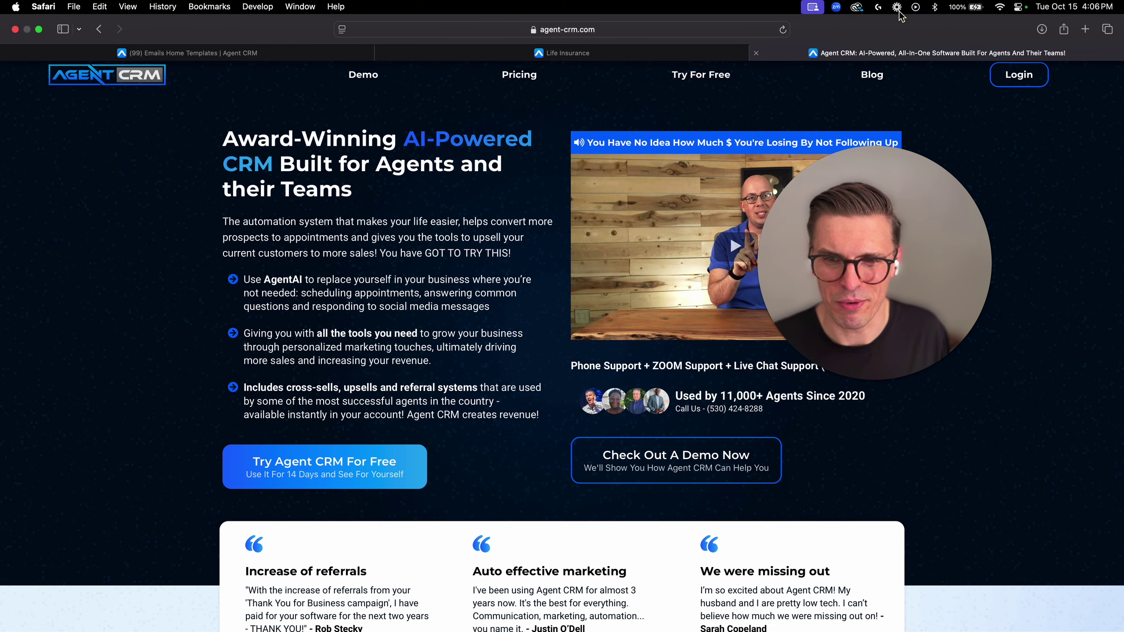